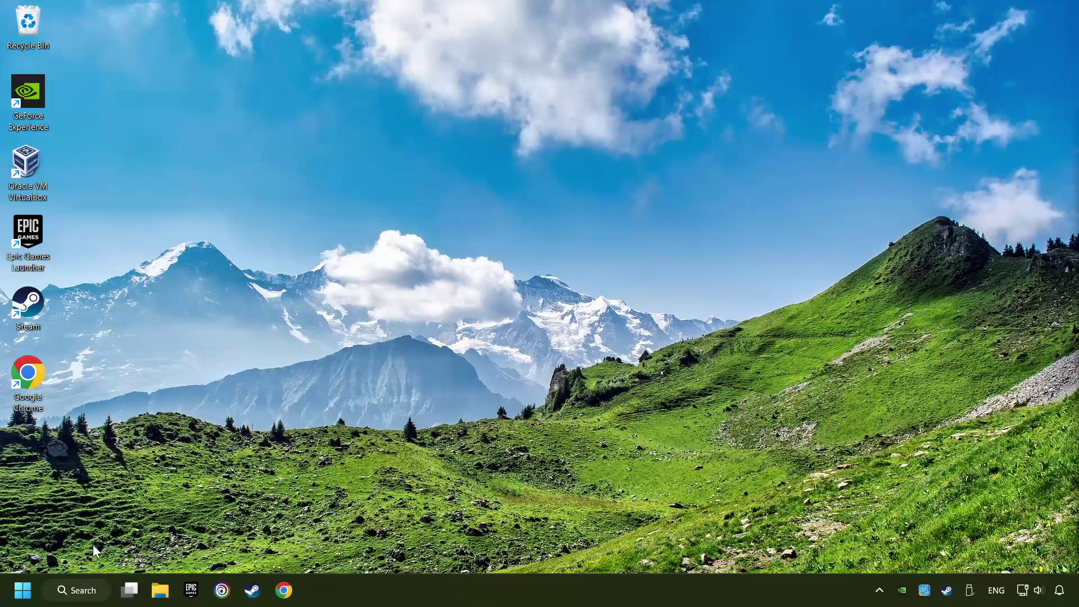
Search Windows for 'device manager' so Device Manager appears as the best match.
{"action": "left_click", "coordinate": [77, 591]}
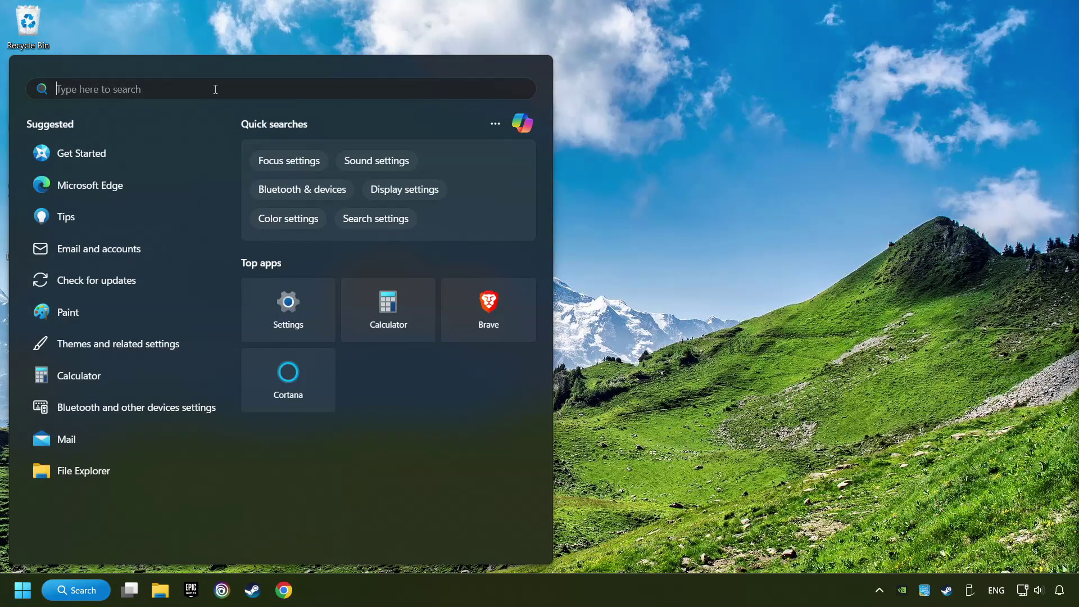
{"action": "type", "text": "device manager"}
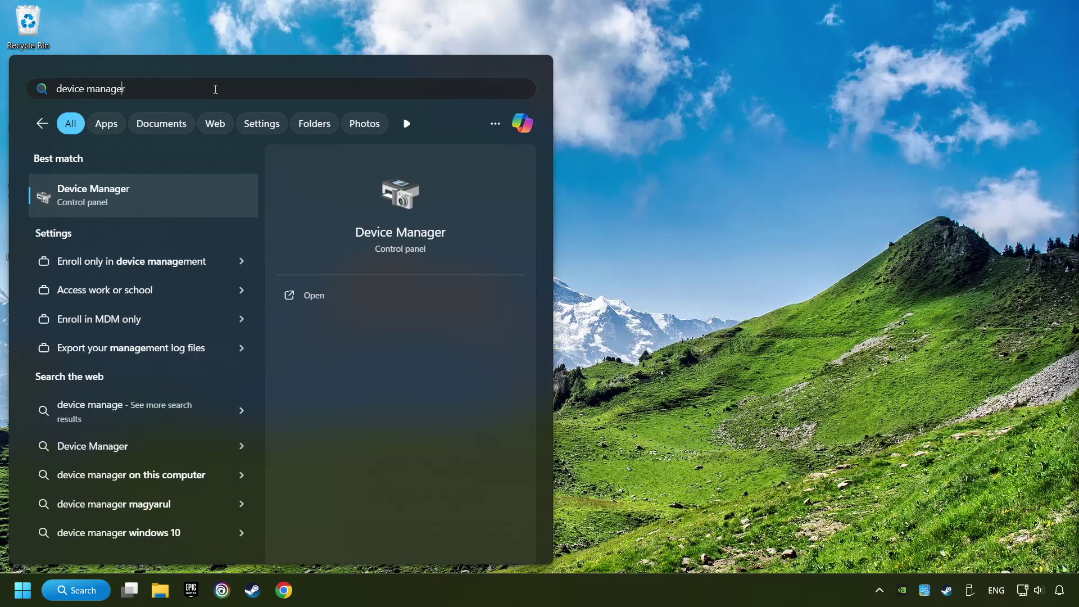
Search automatically for a GeForce GTX 1050 Ti driver update; the best driver is already installed.
{"action": "left_click", "coordinate": [224, 197]}
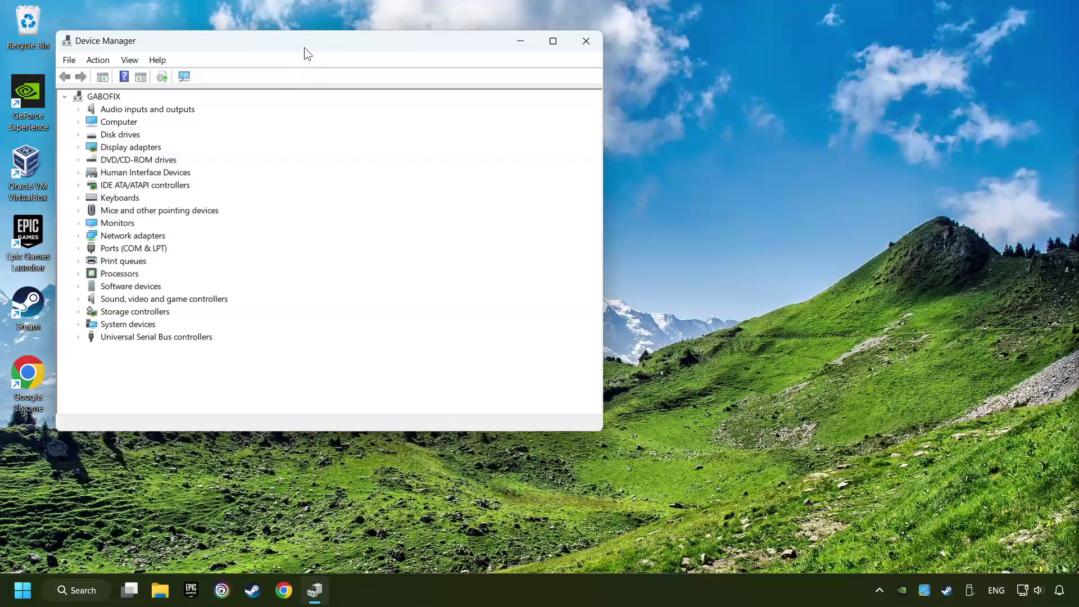
{"action": "left_click_drag", "start_coordinate": [305, 47], "coordinate": [481, 110]}
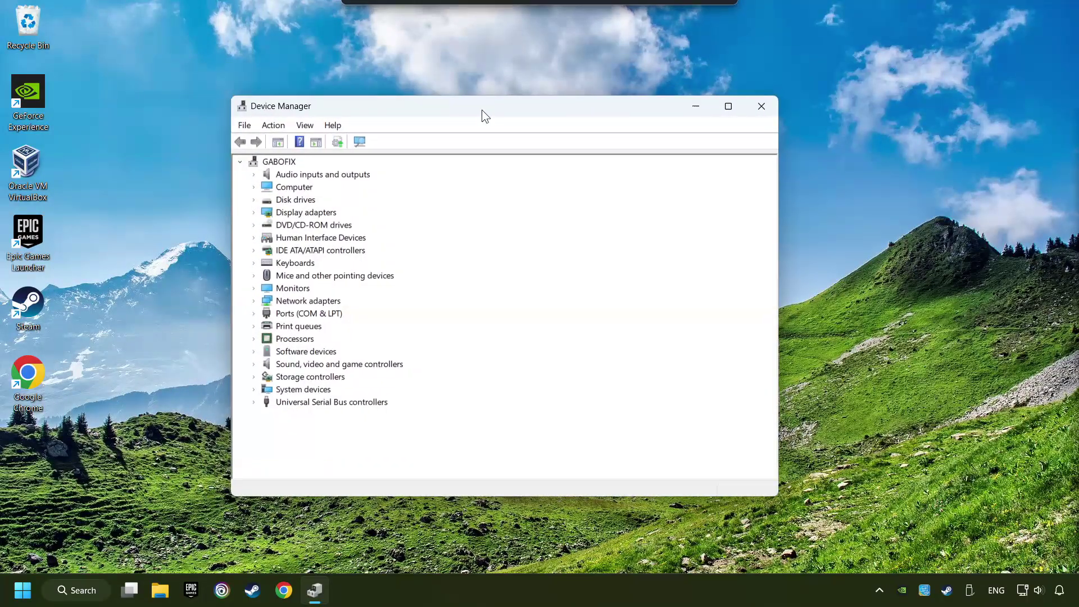
{"action": "left_click", "coordinate": [267, 213]}
{"action": "left_click", "coordinate": [254, 213]}
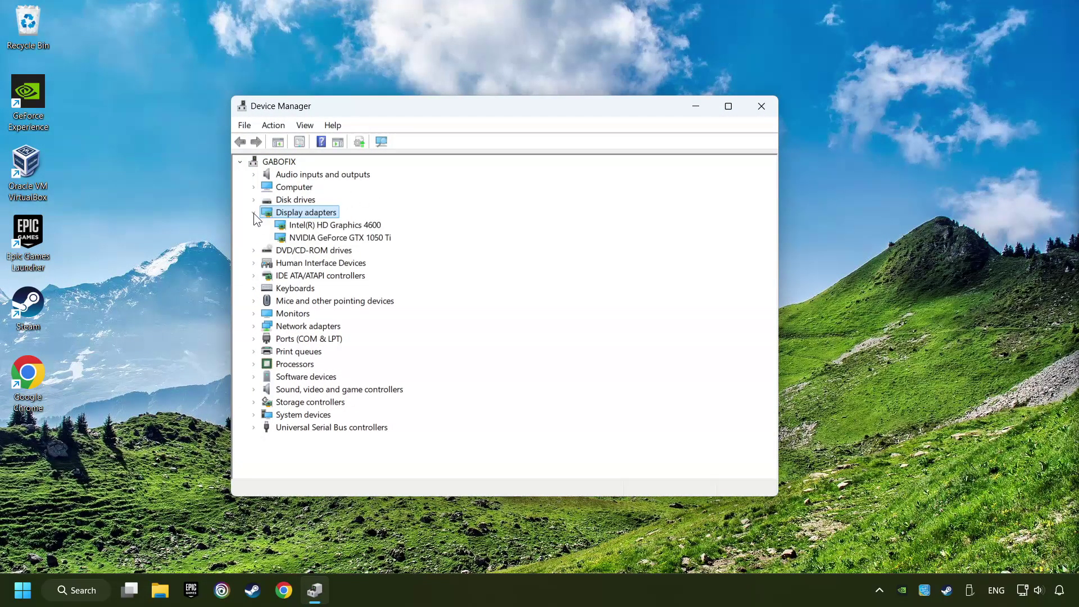
{"action": "left_click", "coordinate": [363, 237]}
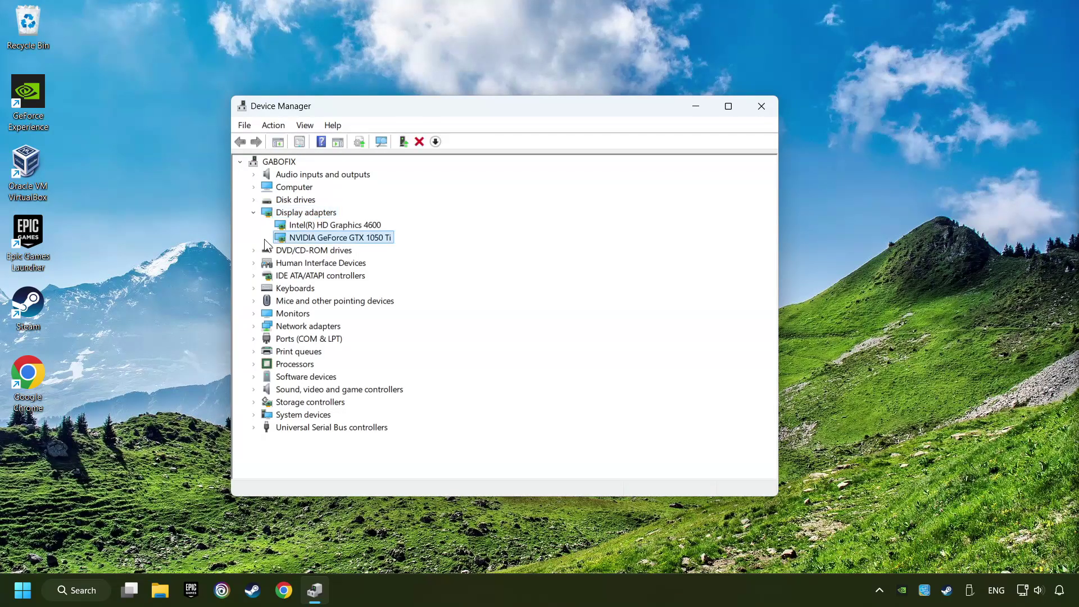
{"action": "right_click", "coordinate": [337, 239]}
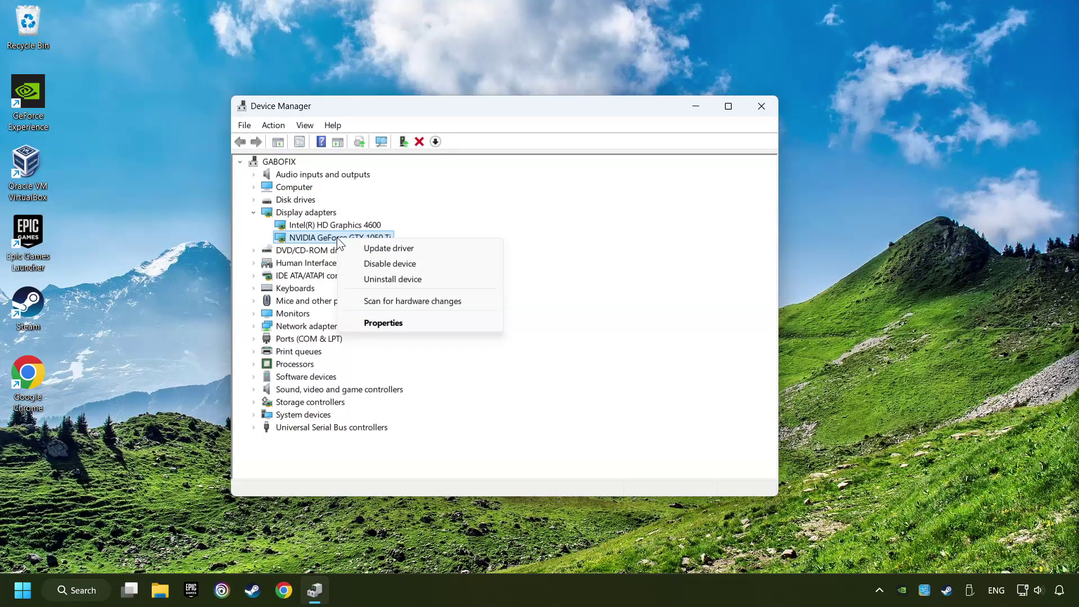
{"action": "left_click", "coordinate": [434, 248]}
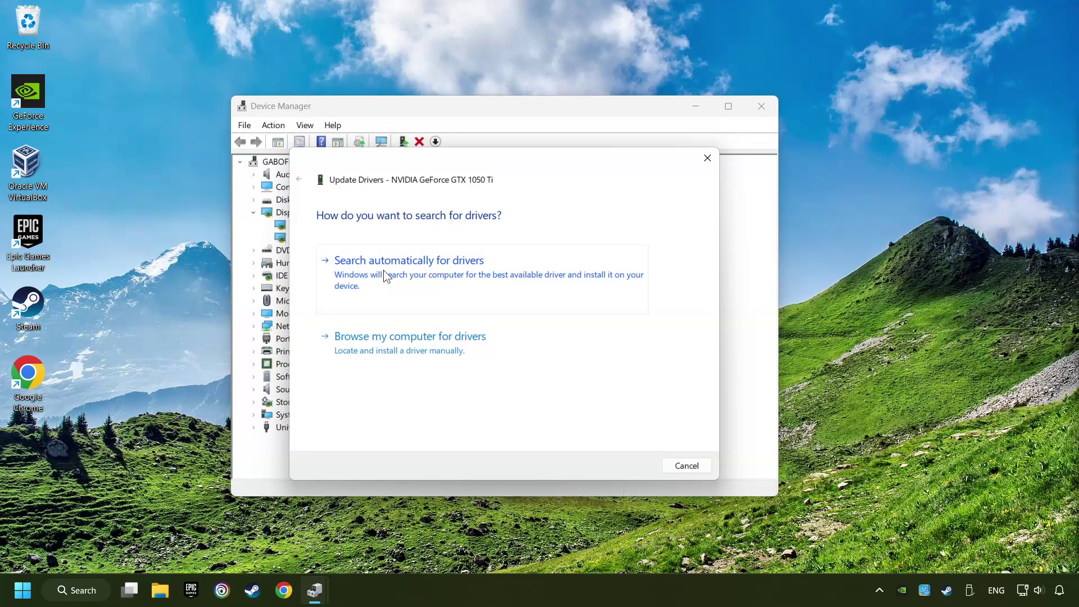
{"action": "left_click", "coordinate": [423, 271]}
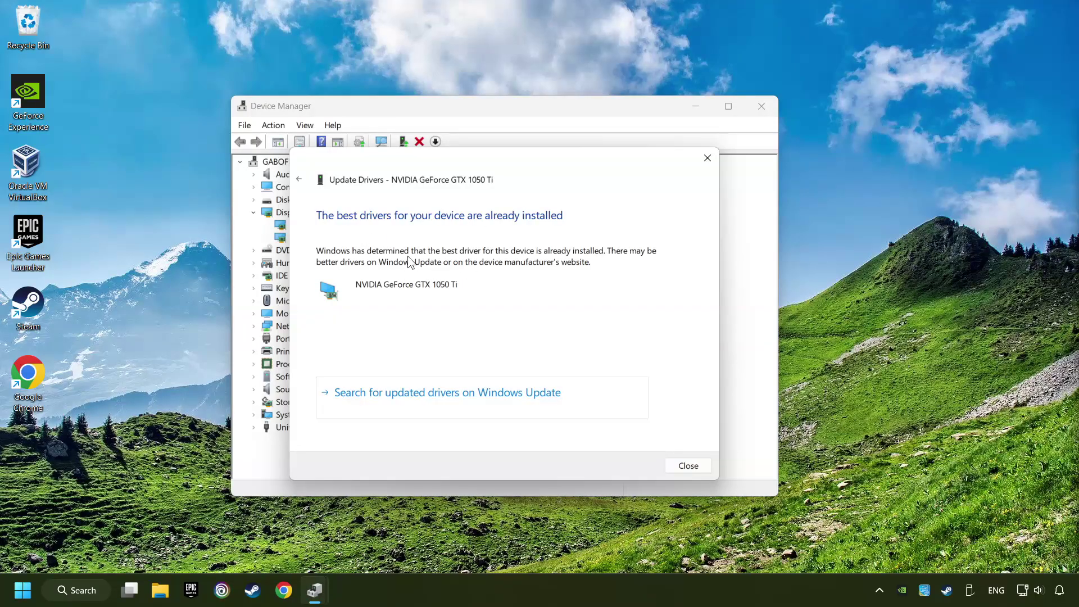
{"action": "left_click", "coordinate": [697, 465]}
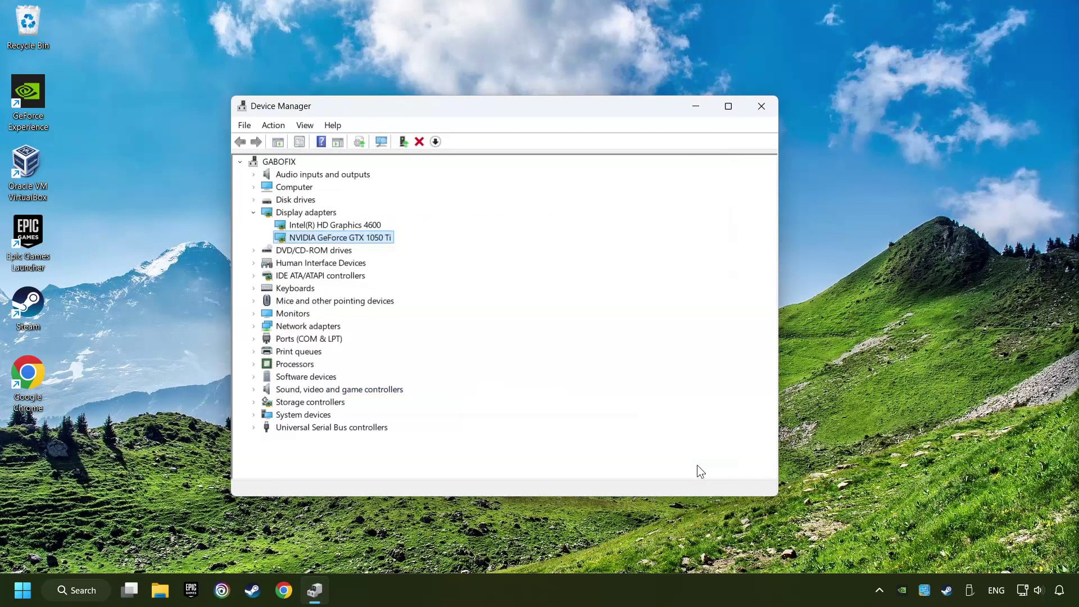
Close Device Manager and Google 'nvidia geforce driver download' in Chrome.
{"action": "left_click", "coordinate": [761, 105]}
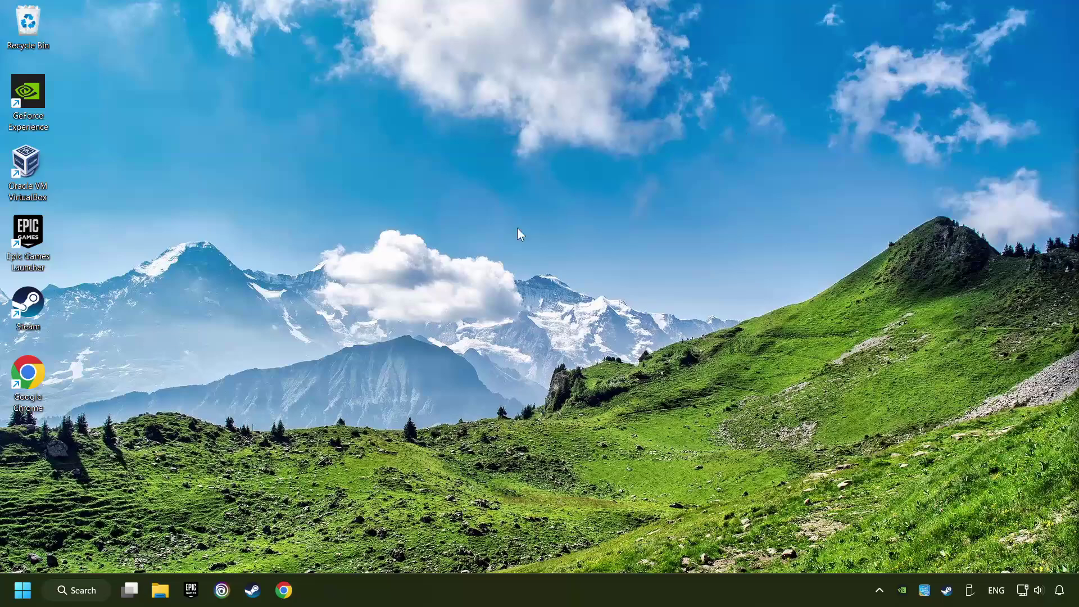
{"action": "left_click", "coordinate": [283, 590]}
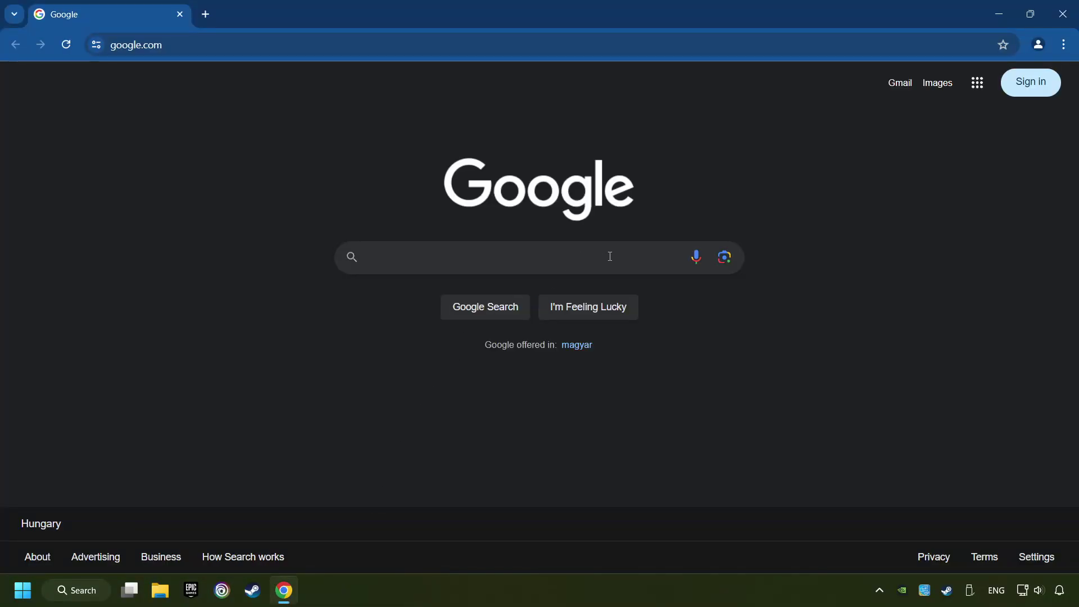
{"action": "type", "text": "nvi"}
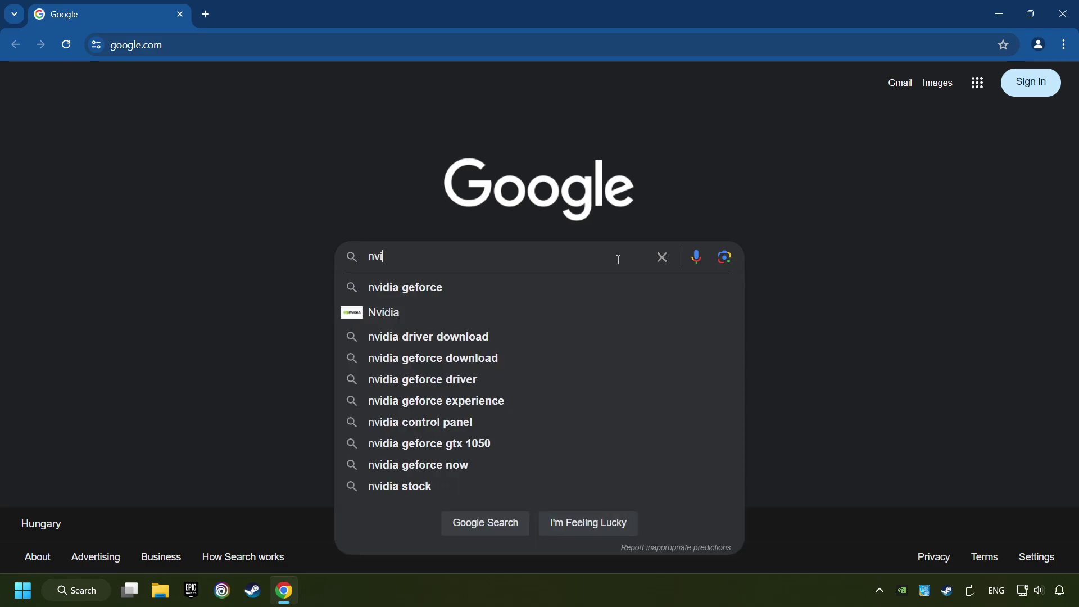
{"action": "type", "text": "dia geforce"}
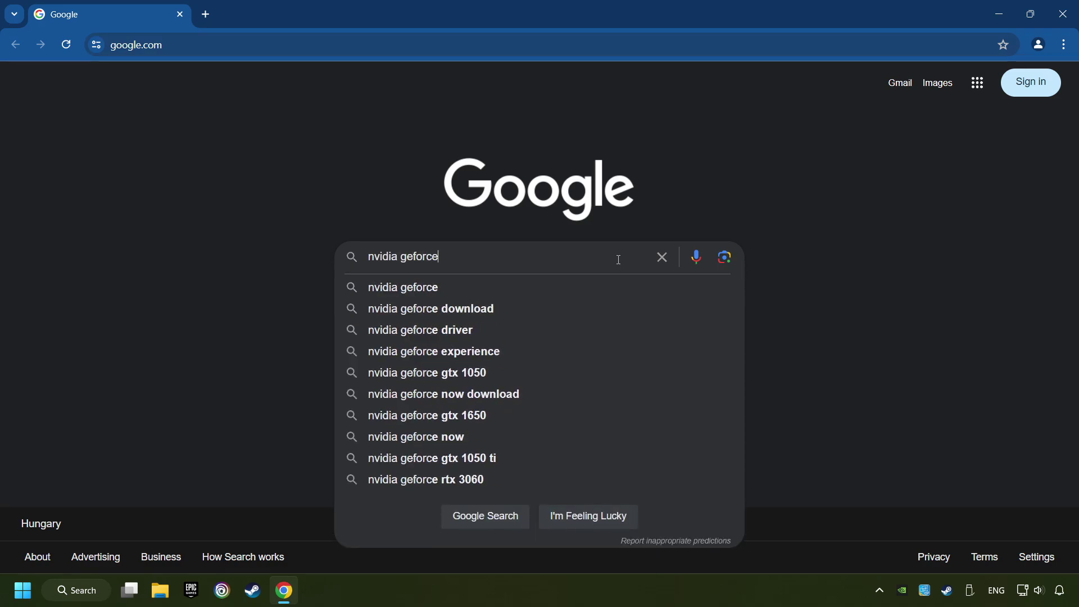
{"action": "type", "text": " driver dow"}
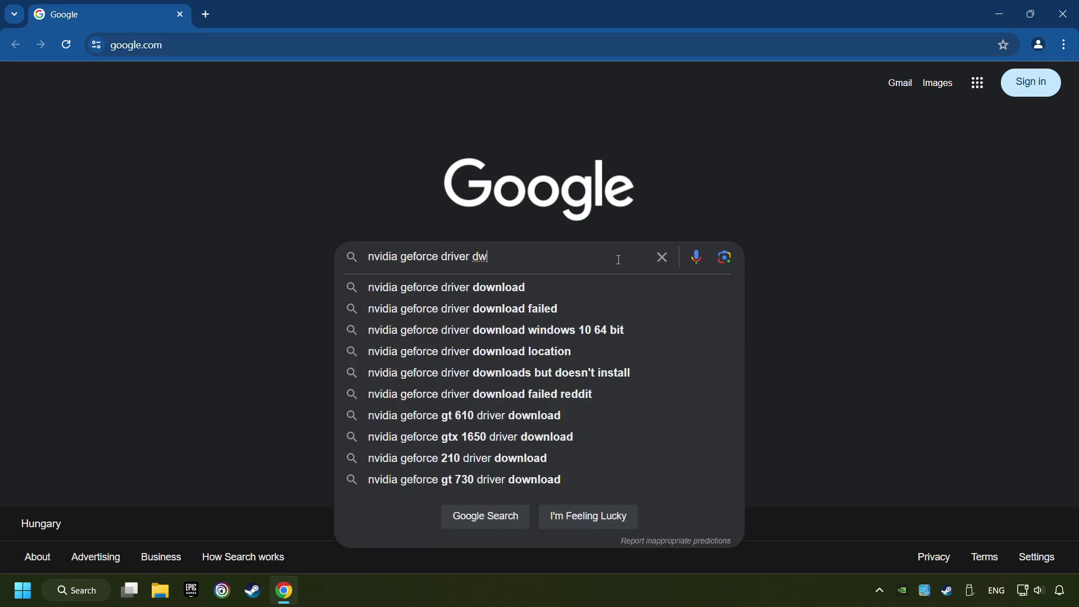
{"action": "type", "text": "nload"}
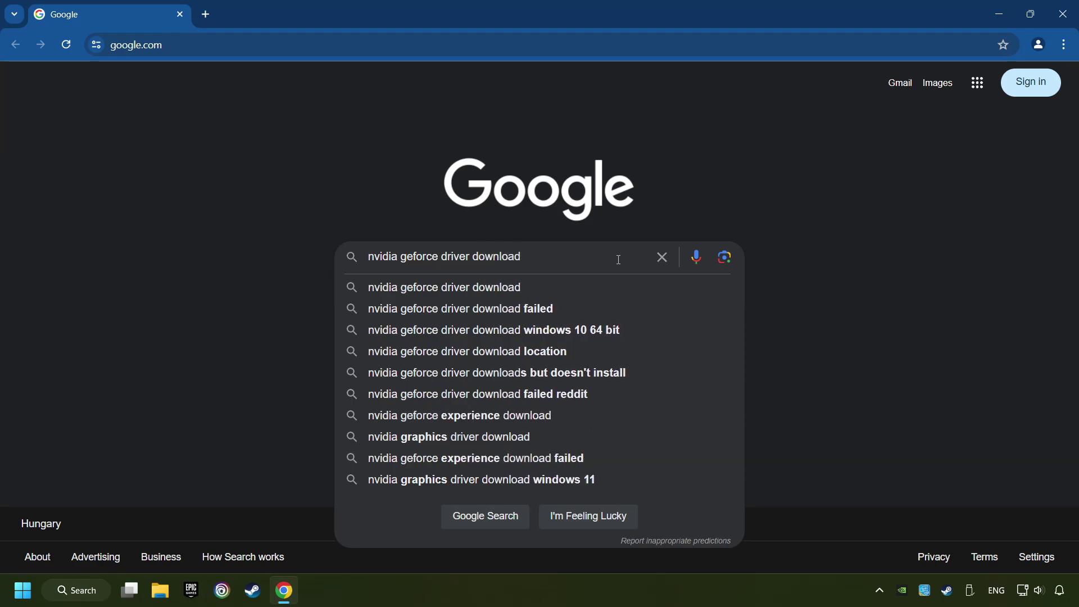
{"action": "key", "text": "Return"}
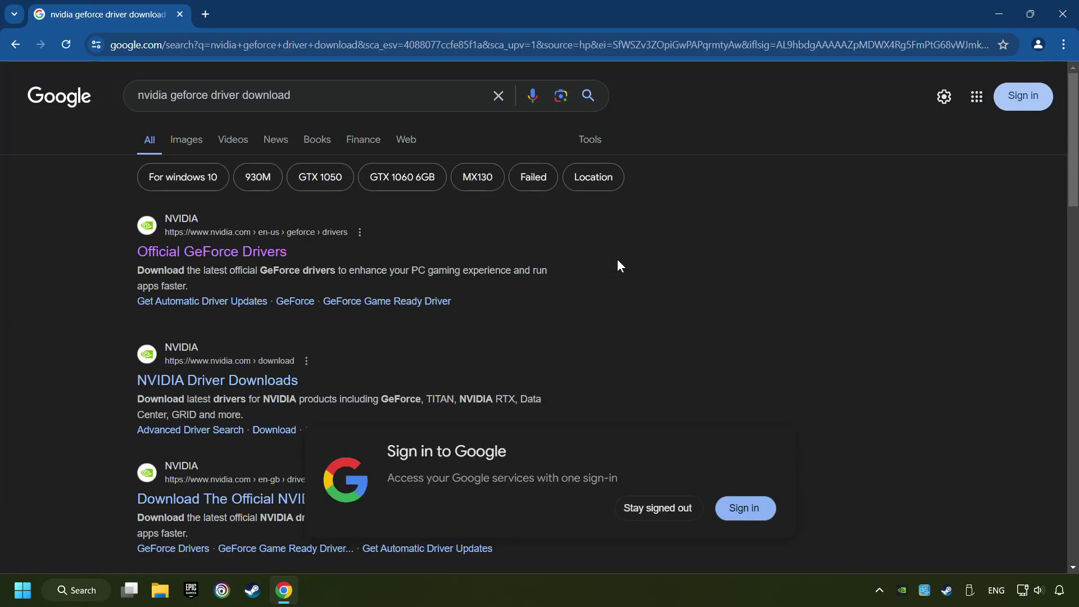
Download GeForce Experience from NVIDIA's Official GeForce Drivers page, launch the installer, and close Chrome.
{"action": "left_click", "coordinate": [207, 255]}
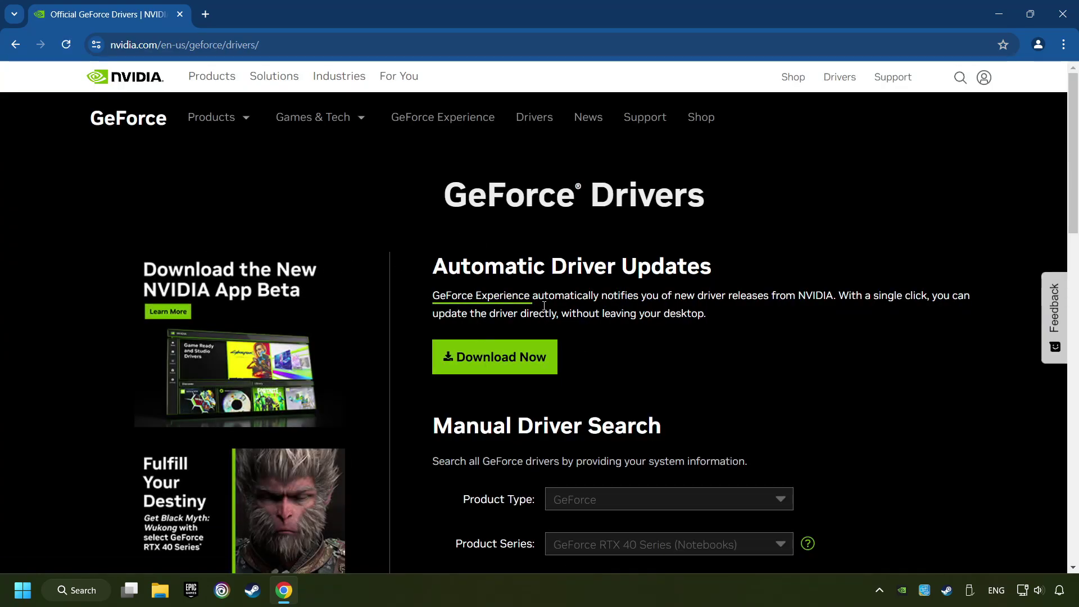
{"action": "left_click", "coordinate": [510, 369]}
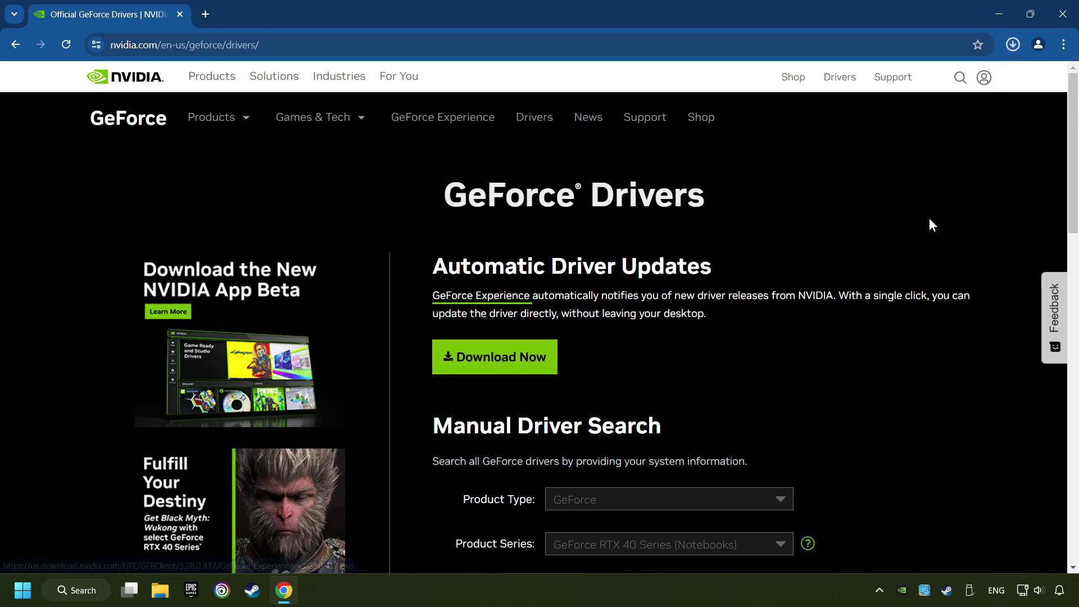
{"action": "left_click", "coordinate": [1013, 44]}
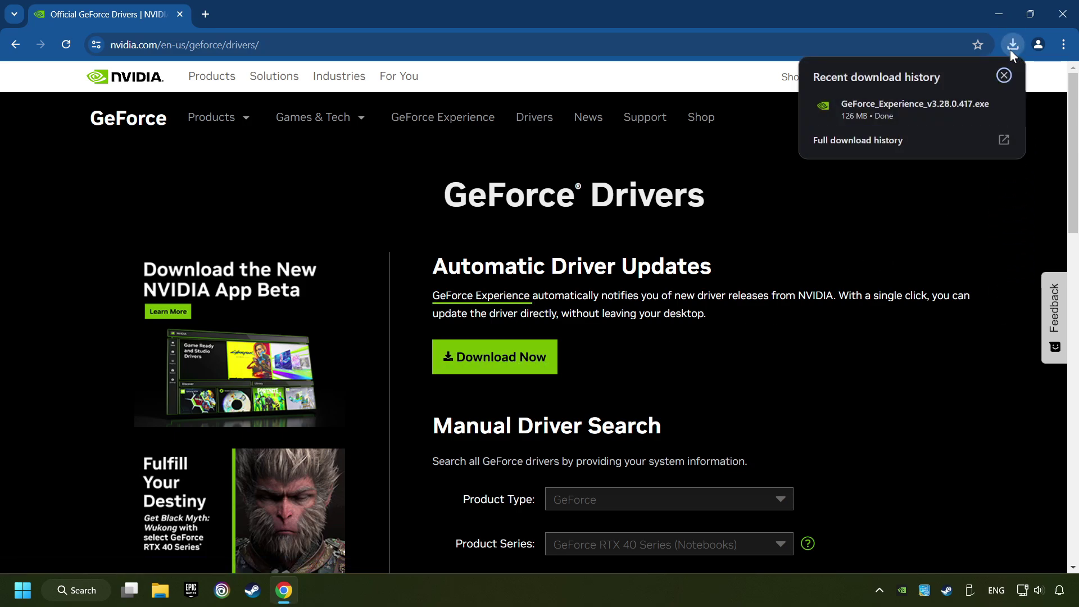
{"action": "left_click", "coordinate": [923, 107]}
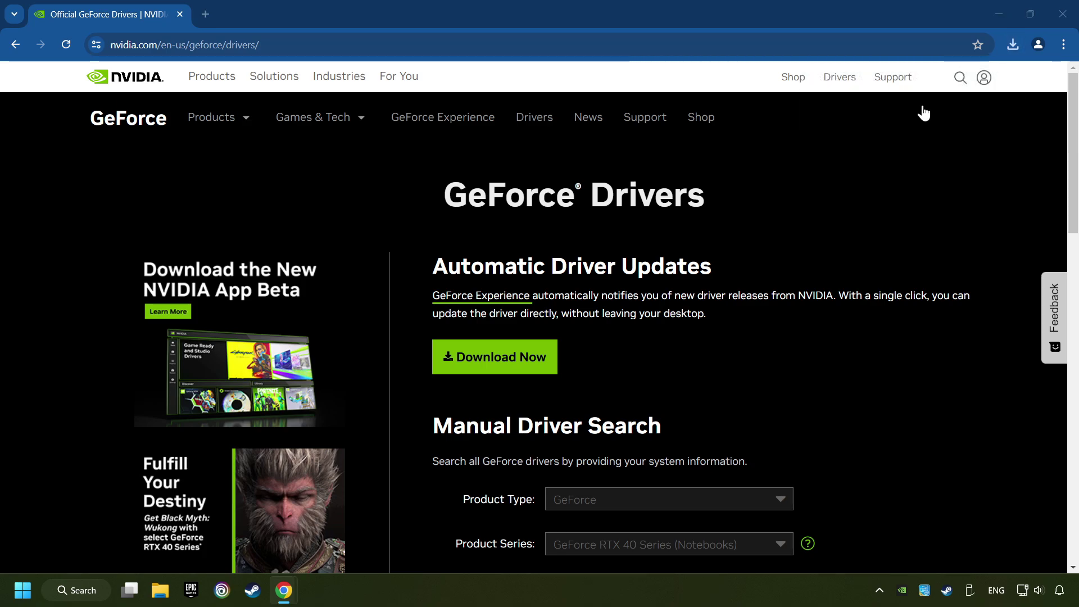
{"action": "left_click", "coordinate": [1068, 20]}
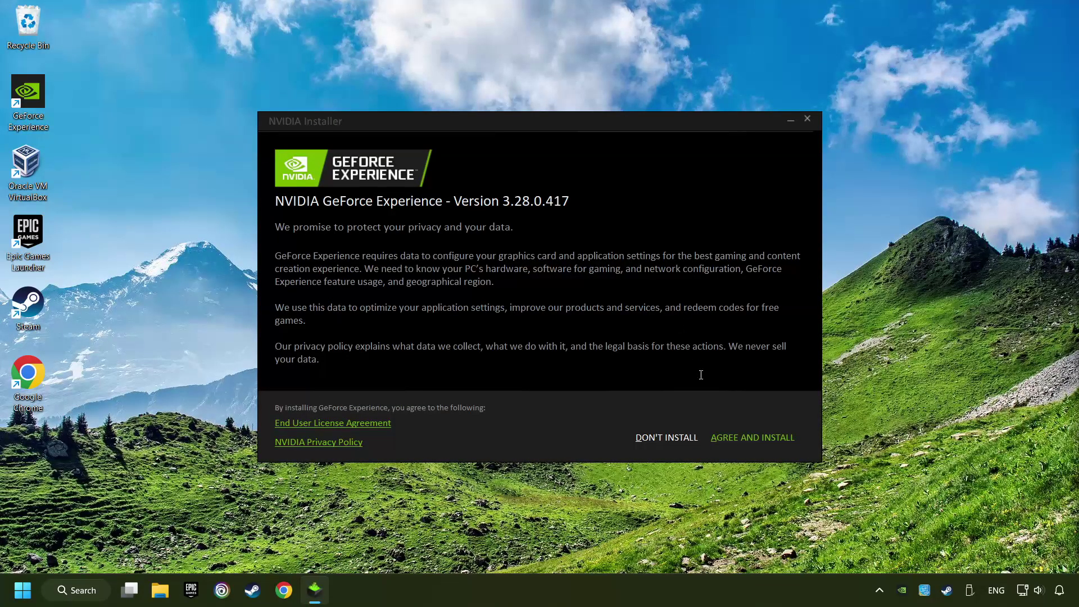
Install GeForce Experience, confirm Game Ready Driver 556.12 is the latest, then close it.
{"action": "left_click", "coordinate": [789, 449]}
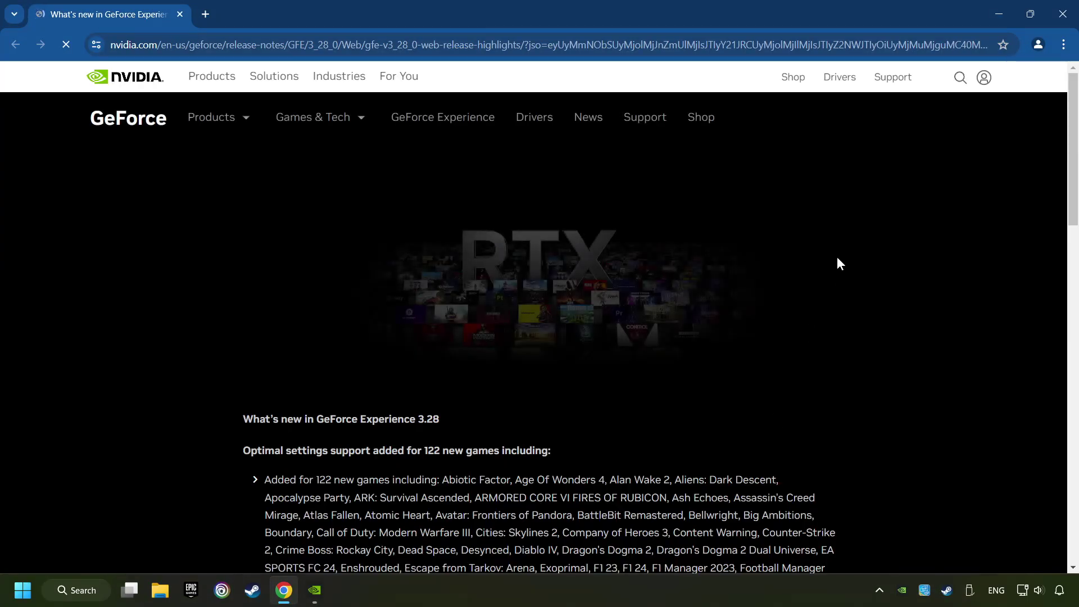
{"action": "left_click", "coordinate": [1062, 14]}
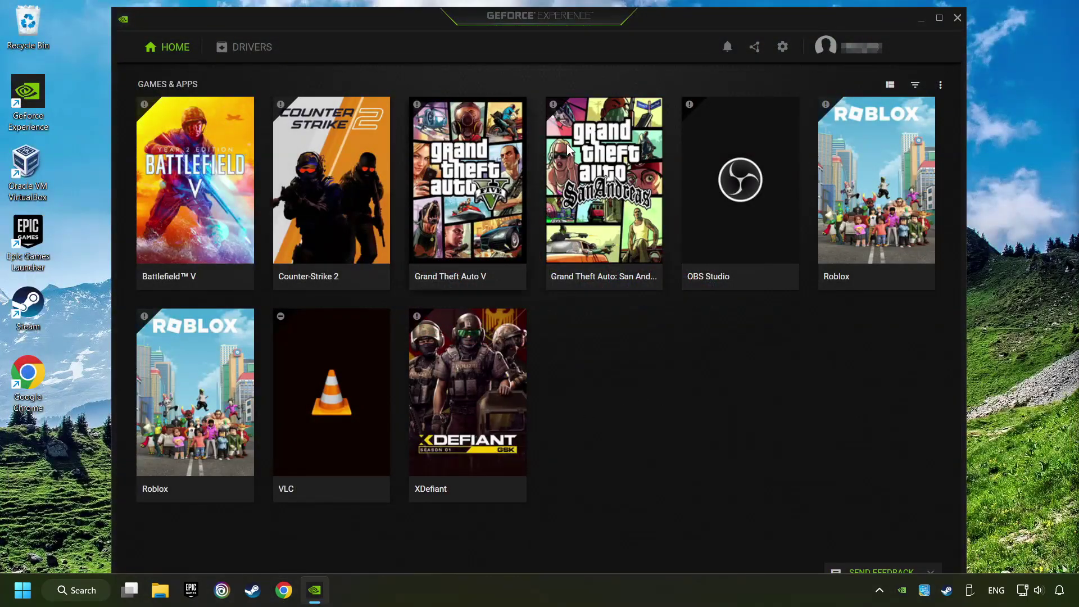
{"action": "left_click", "coordinate": [250, 55]}
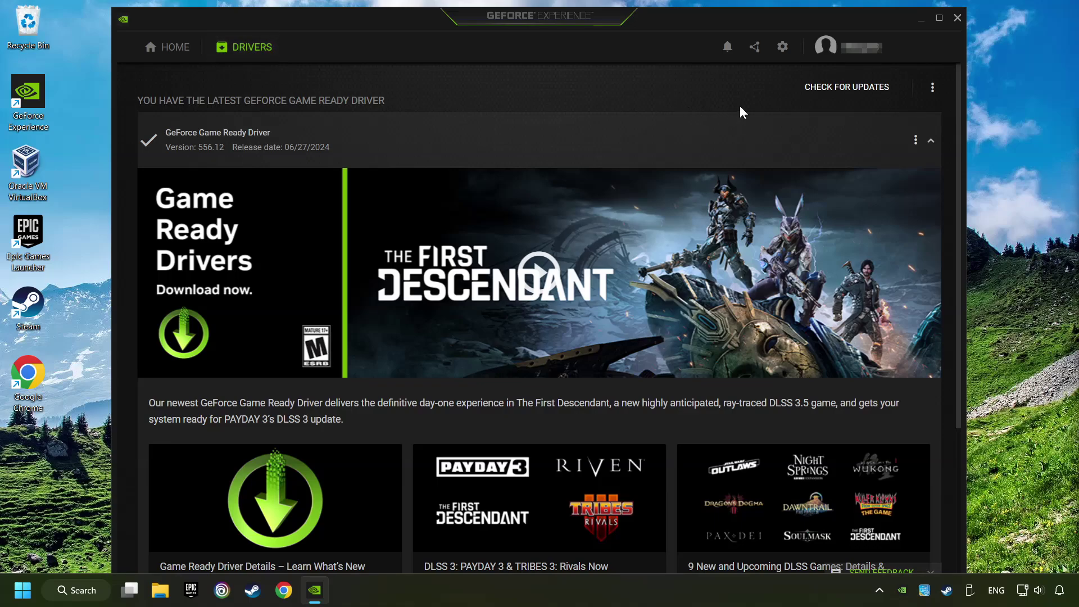
{"action": "left_click", "coordinate": [855, 90]}
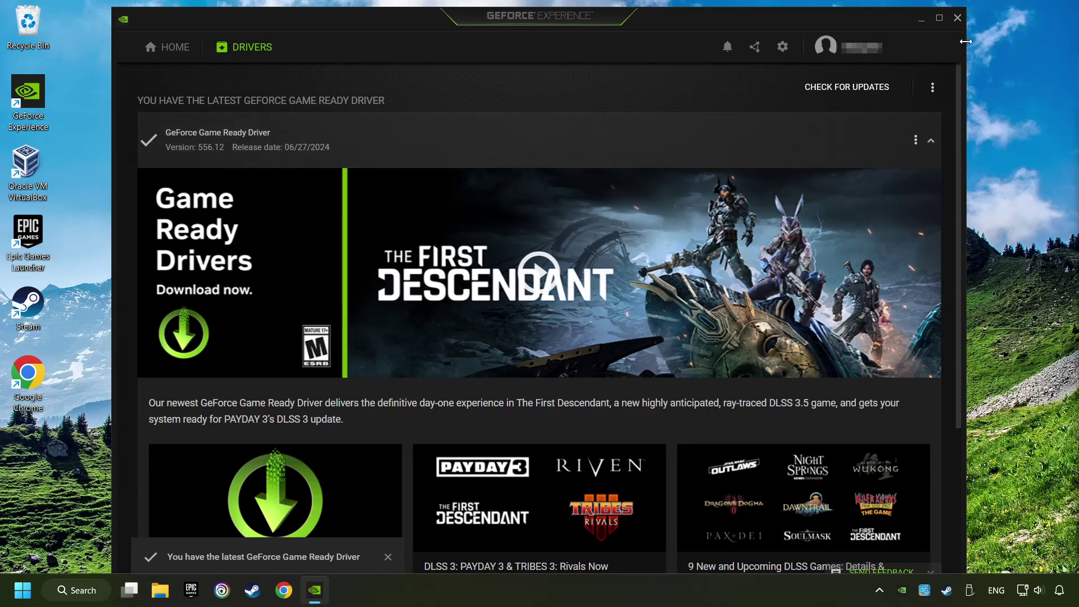
{"action": "left_click", "coordinate": [958, 18]}
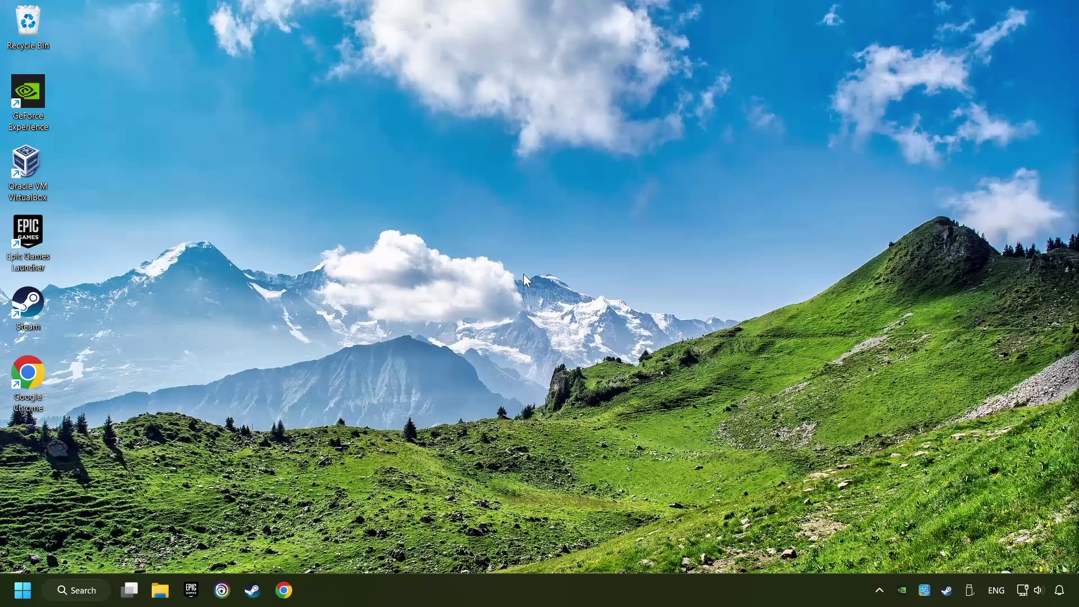
Search Windows for 'graphics settings' and open the System > Display > Graphics page.
{"action": "left_click", "coordinate": [82, 590]}
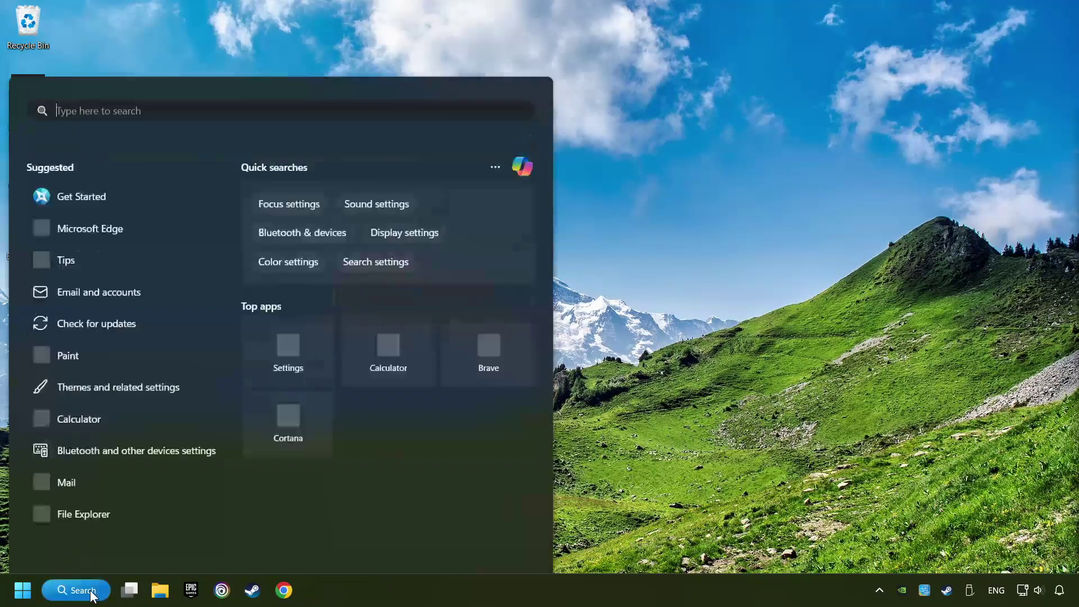
{"action": "type", "text": "graphics se"}
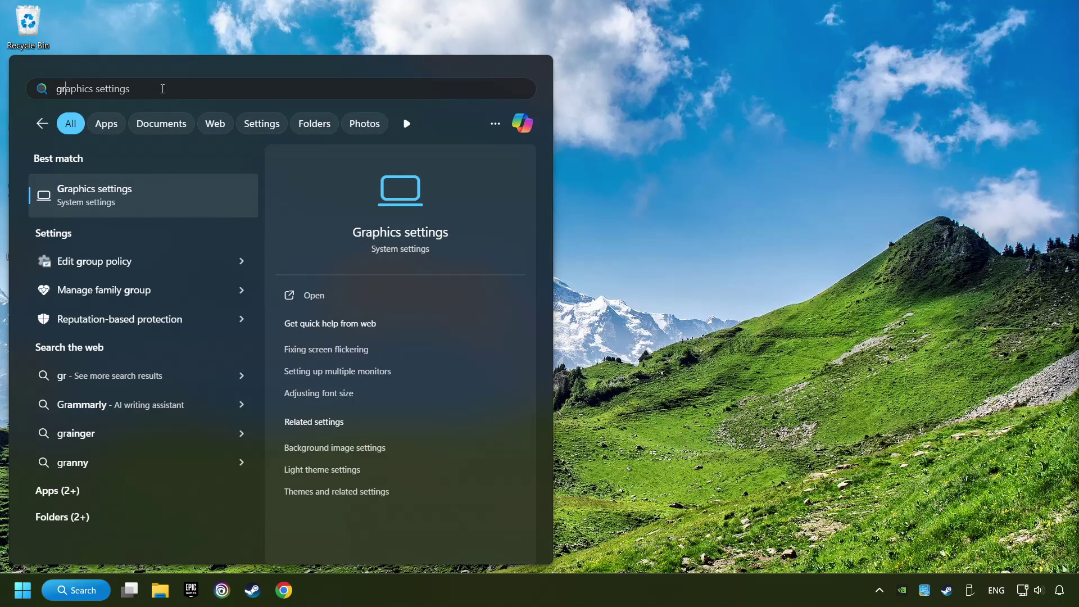
{"action": "type", "text": "ttings"}
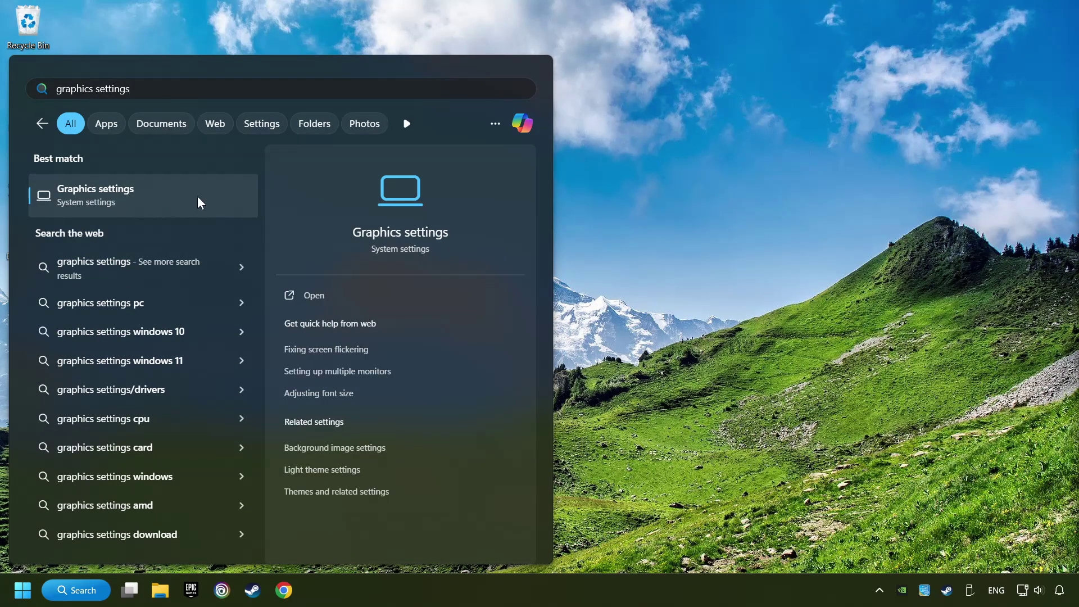
{"action": "left_click", "coordinate": [221, 195]}
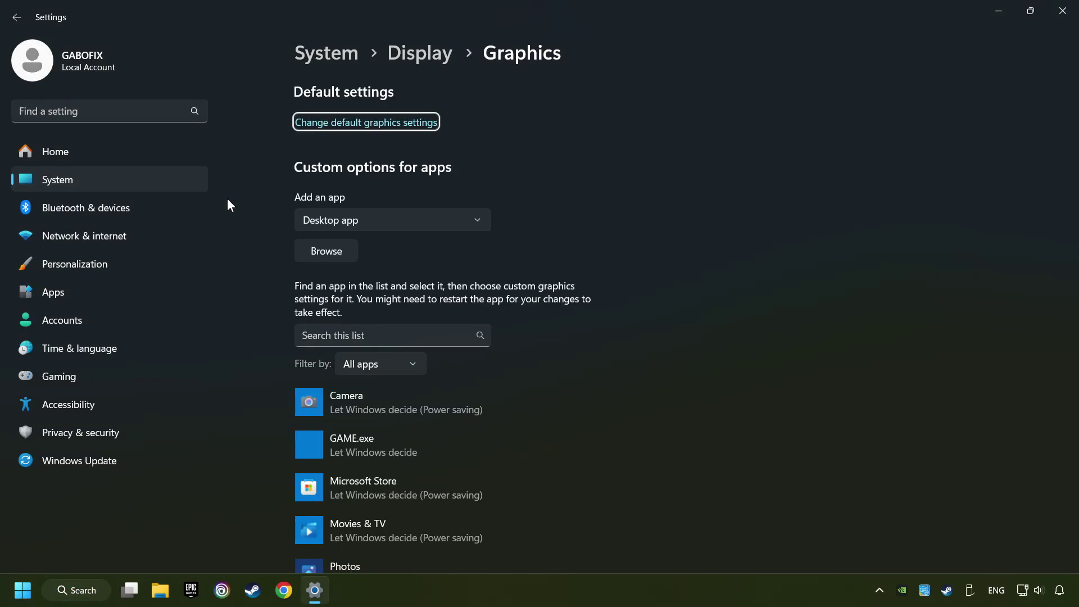
Save High performance as GAME.exe's graphics preference and close Settings.
{"action": "scroll", "coordinate": [229, 204], "scroll_direction": "down", "scroll_amount": 2}
{"action": "scroll", "coordinate": [246, 248], "scroll_direction": "down", "scroll_amount": 2}
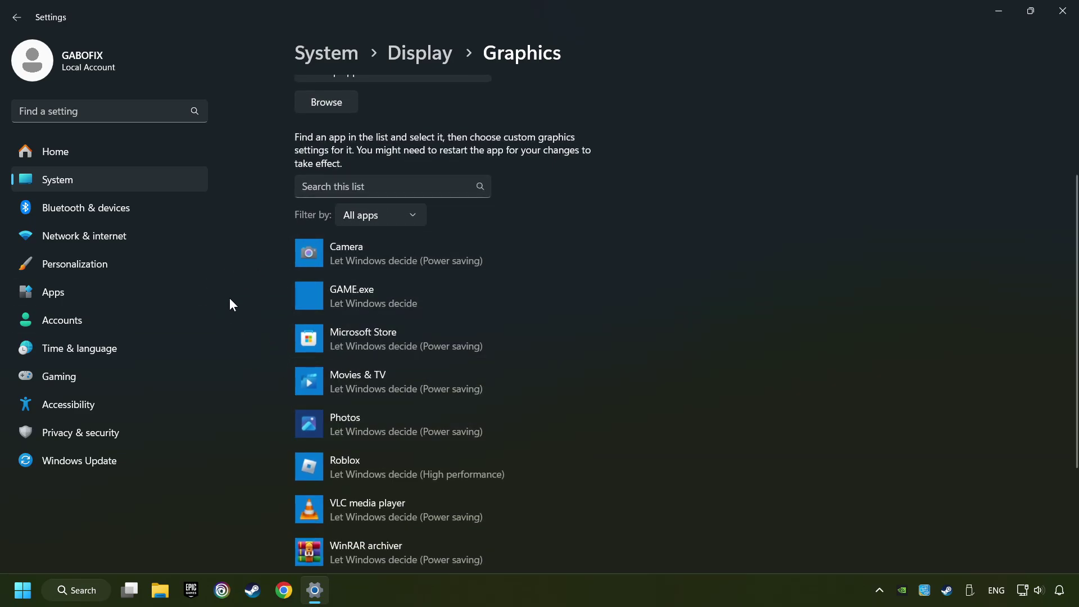
{"action": "scroll", "coordinate": [240, 261], "scroll_direction": "up", "scroll_amount": 4}
{"action": "left_click", "coordinate": [336, 256]}
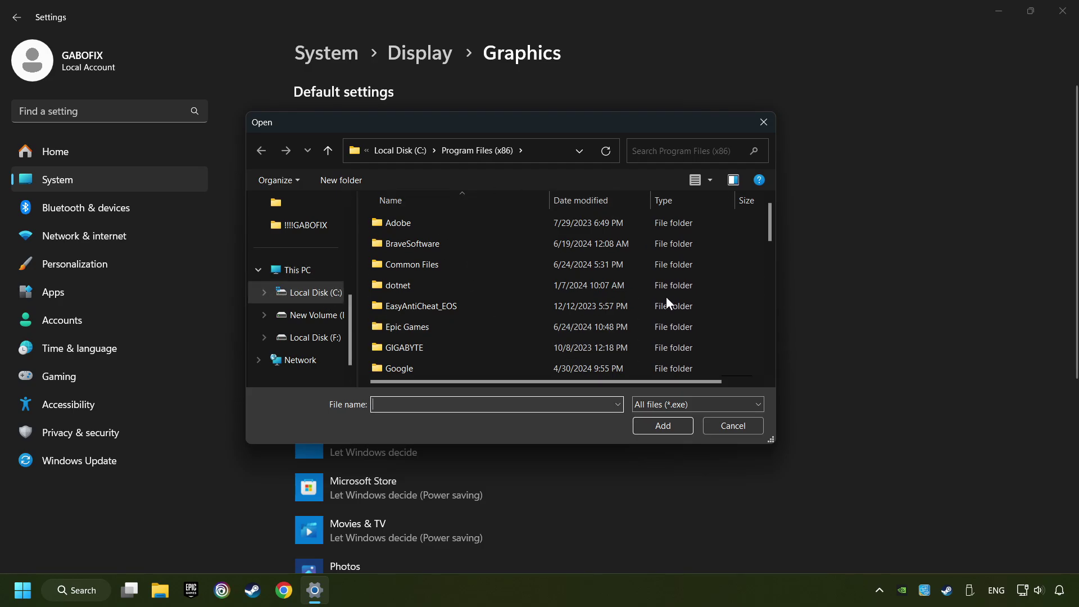
{"action": "left_click", "coordinate": [765, 125]}
{"action": "scroll", "coordinate": [688, 220], "scroll_direction": "down", "scroll_amount": 3}
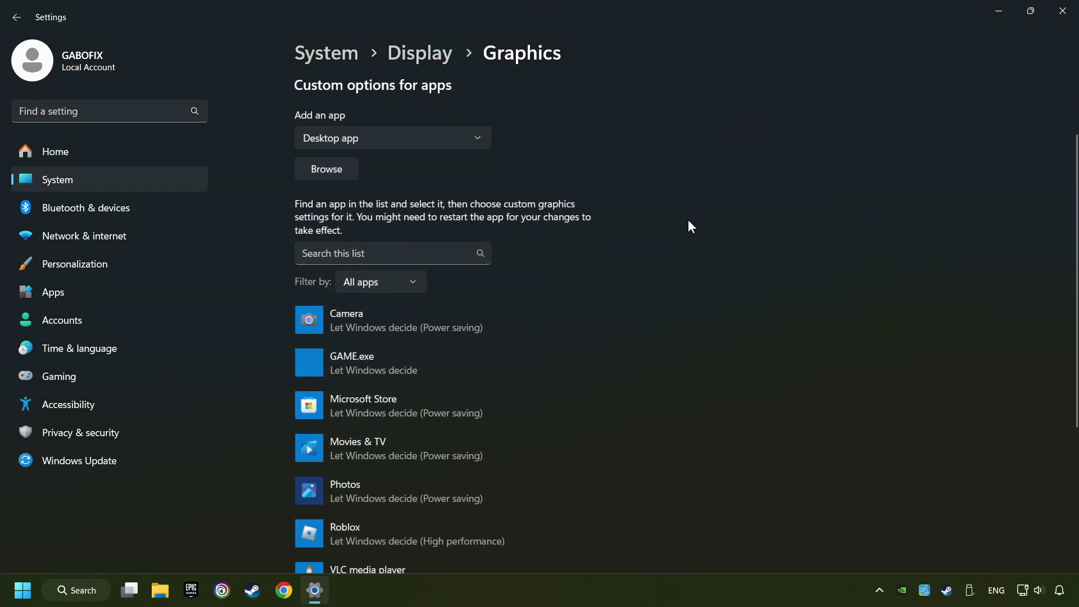
{"action": "left_click", "coordinate": [397, 302]}
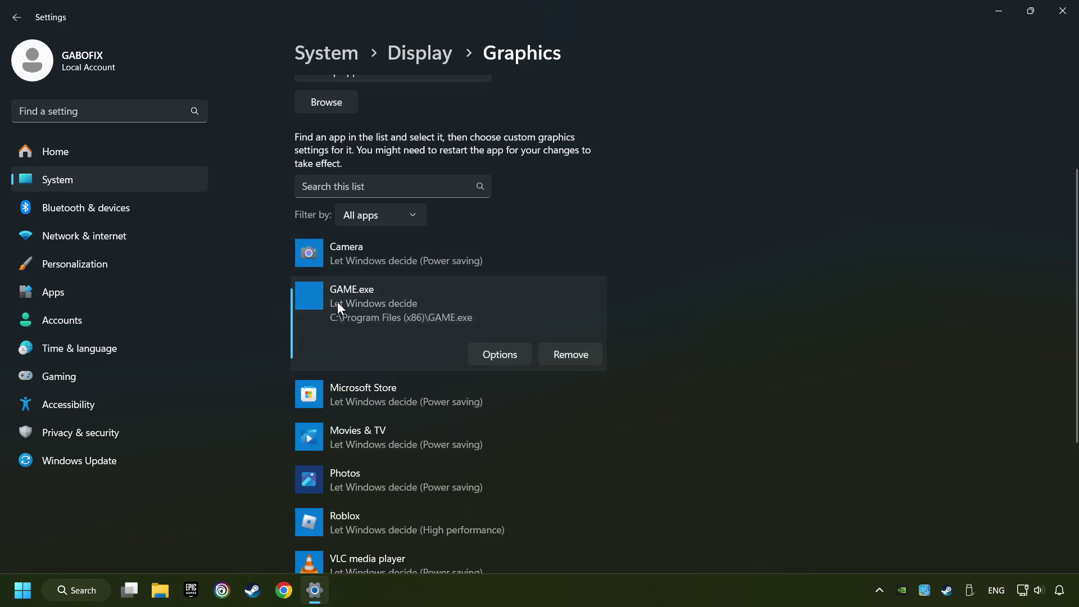
{"action": "left_click", "coordinate": [502, 357]}
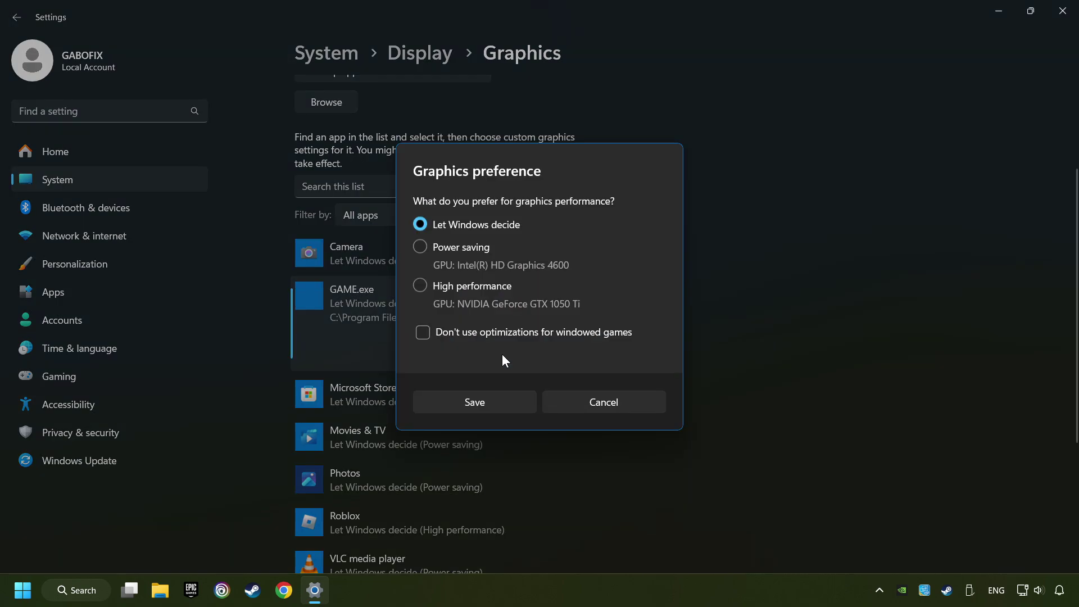
{"action": "left_click", "coordinate": [417, 286]}
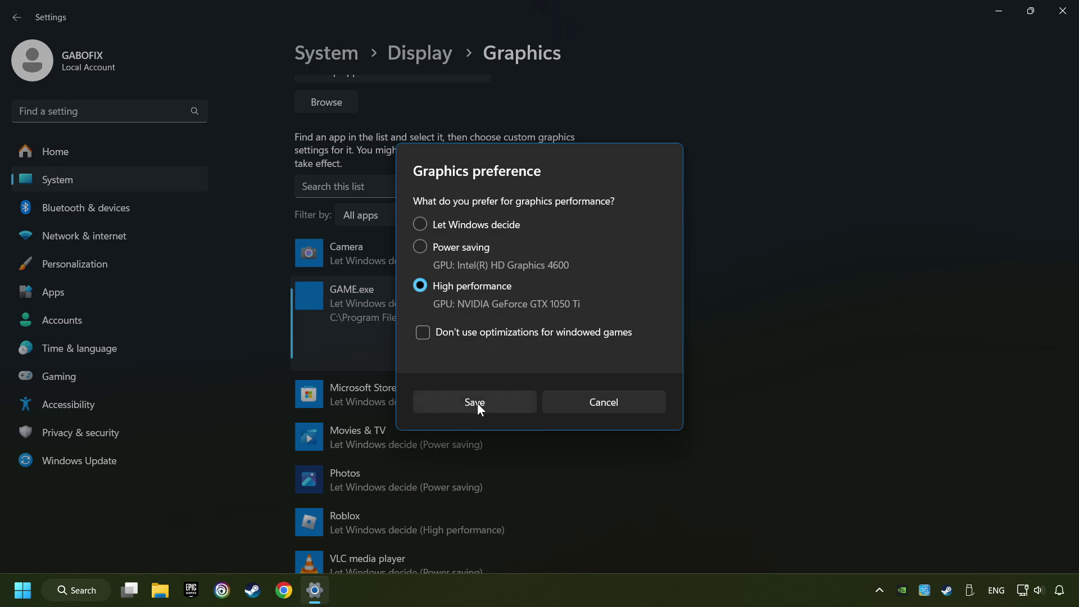
{"action": "left_click", "coordinate": [494, 403]}
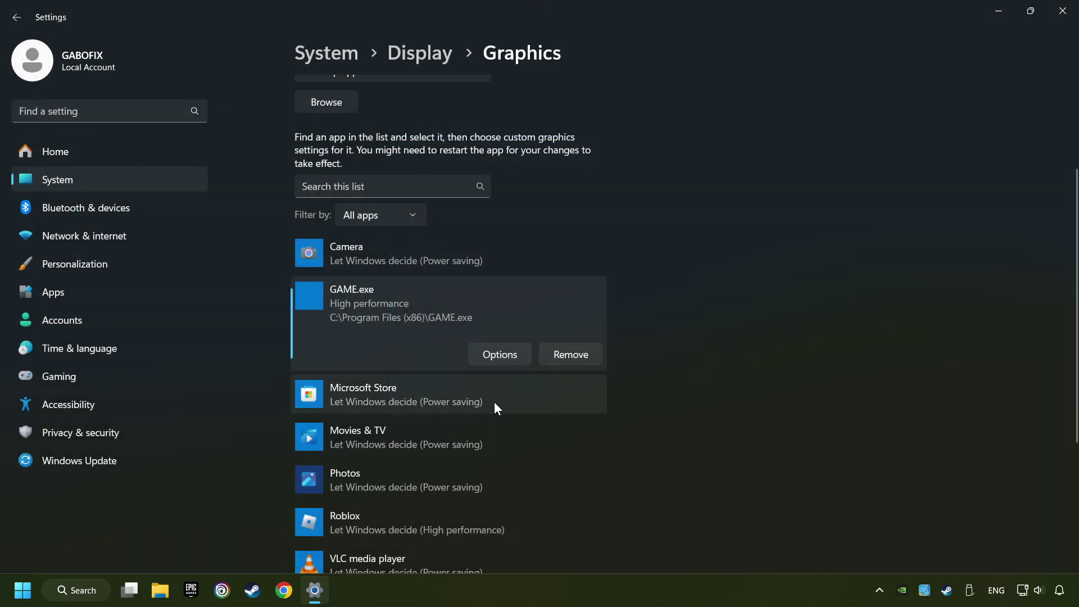
{"action": "left_click", "coordinate": [1065, 15]}
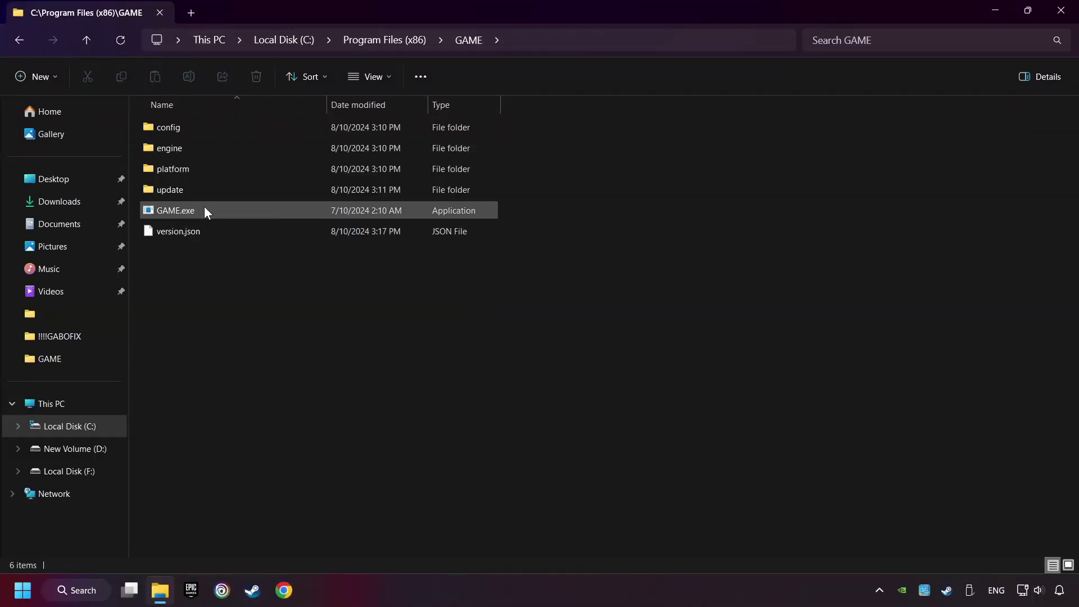
In GAME.exe Properties, set Windows 8 compatibility, disable fullscreen optimizations, and run as administrator.
{"action": "left_click", "coordinate": [209, 209]}
{"action": "right_click", "coordinate": [240, 209]}
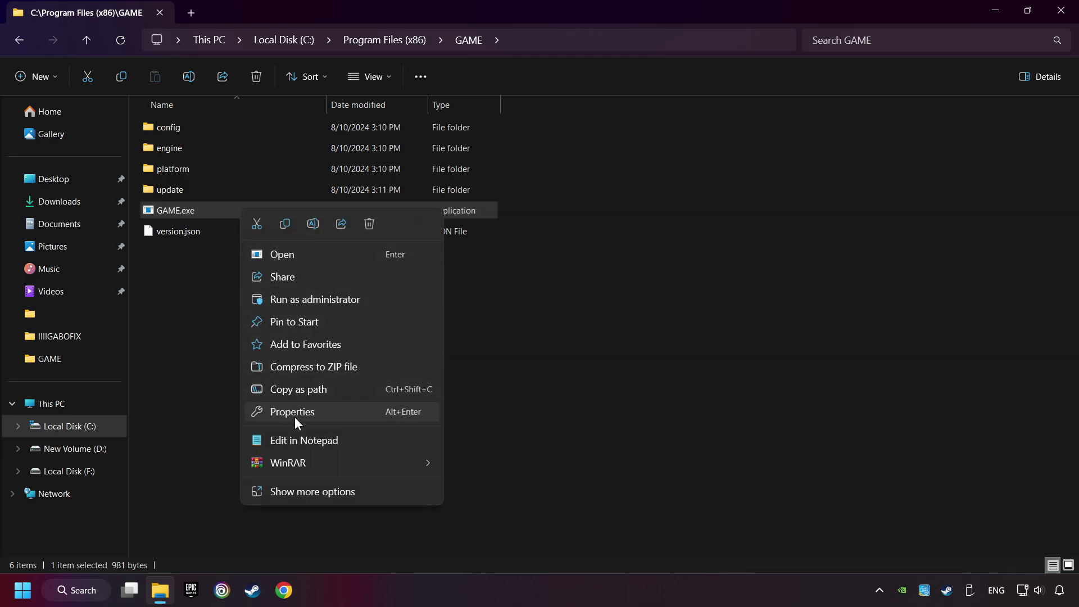
{"action": "left_click", "coordinate": [342, 412]}
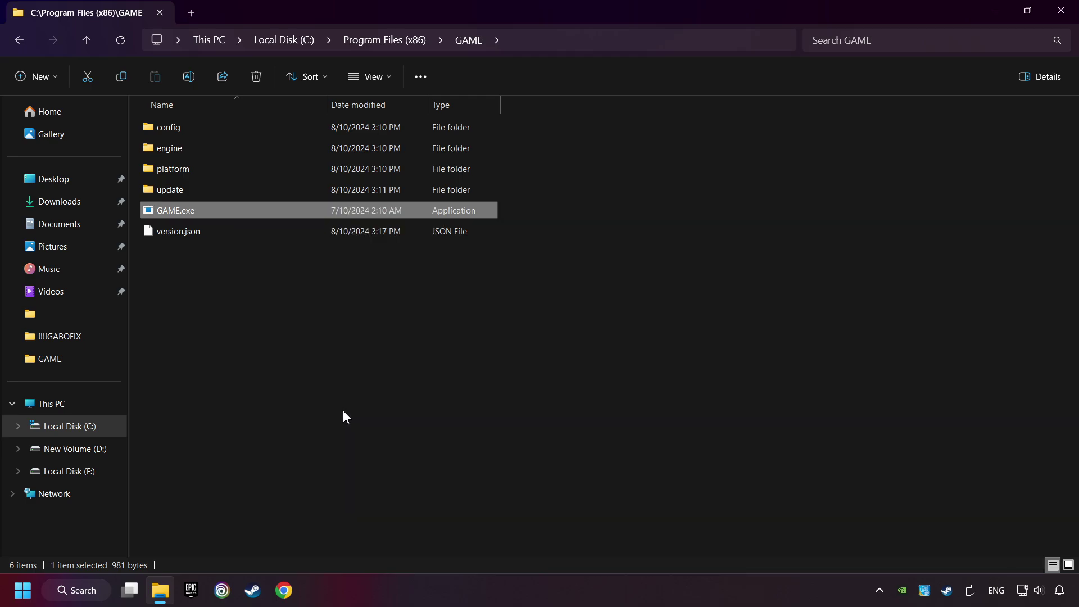
{"action": "left_click_drag", "start_coordinate": [363, 195], "coordinate": [492, 129]}
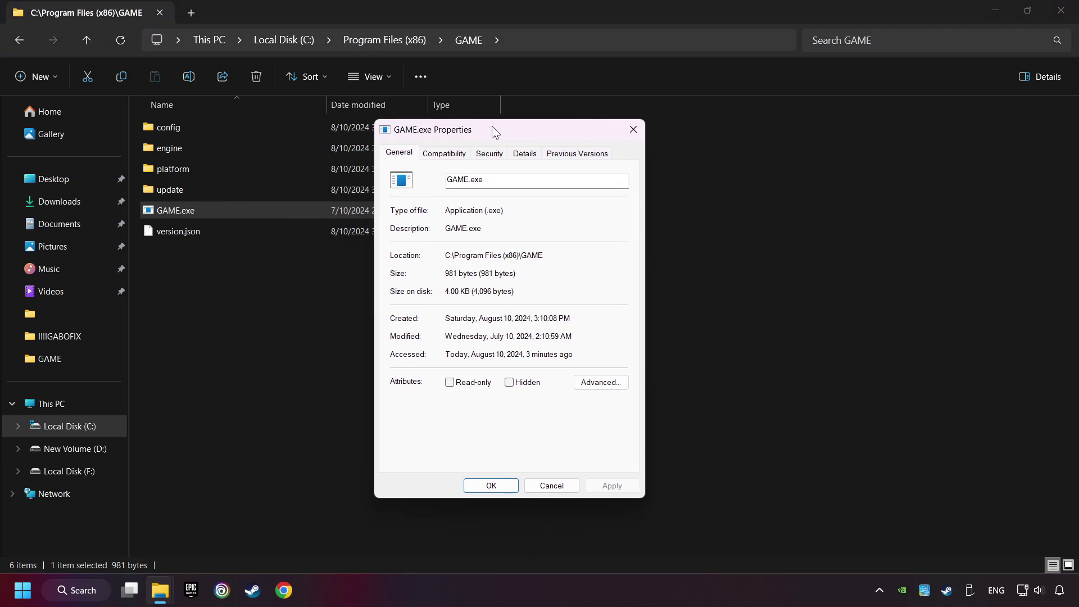
{"action": "left_click", "coordinate": [449, 160]}
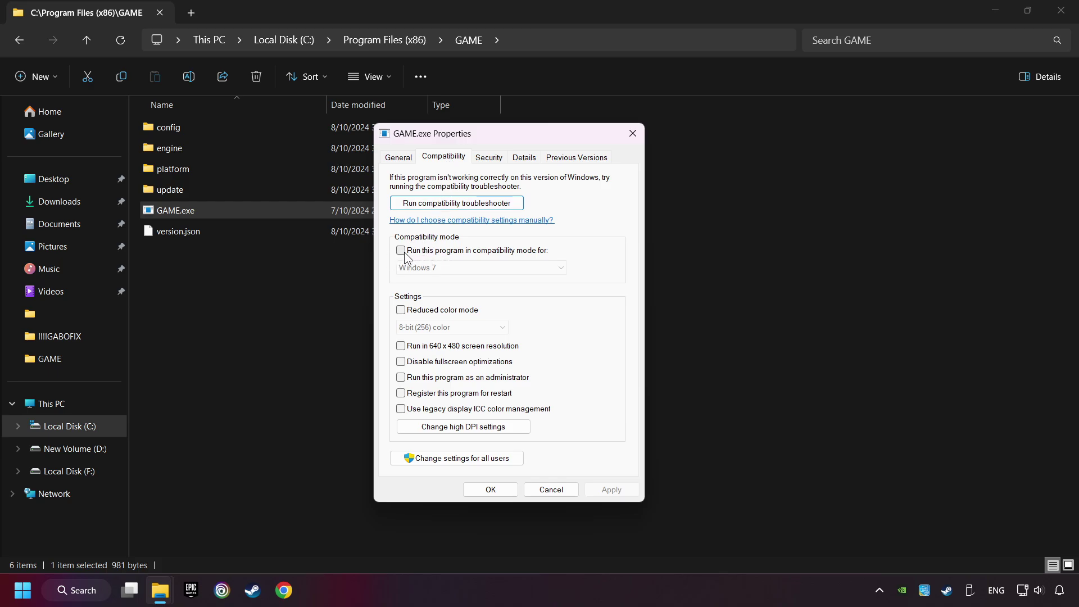
{"action": "left_click", "coordinate": [430, 252]}
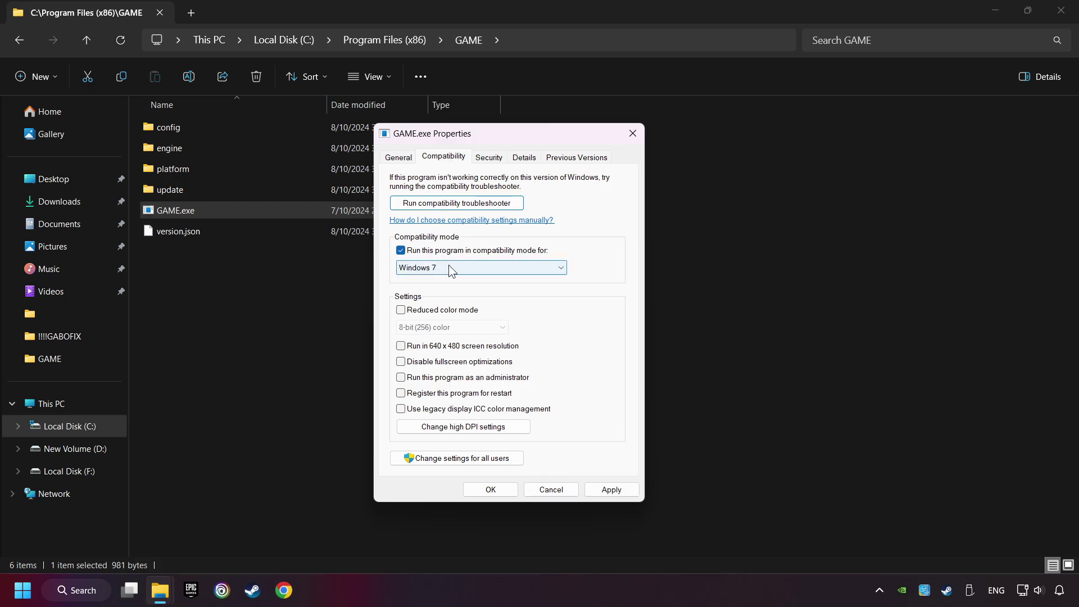
{"action": "left_click", "coordinate": [450, 267]}
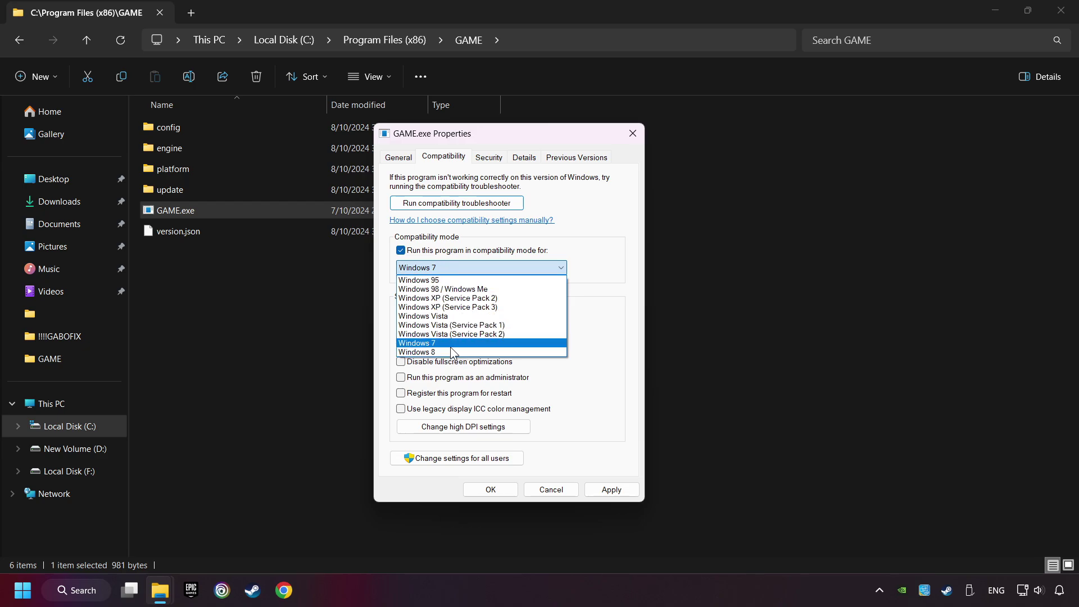
{"action": "left_click", "coordinate": [480, 352]}
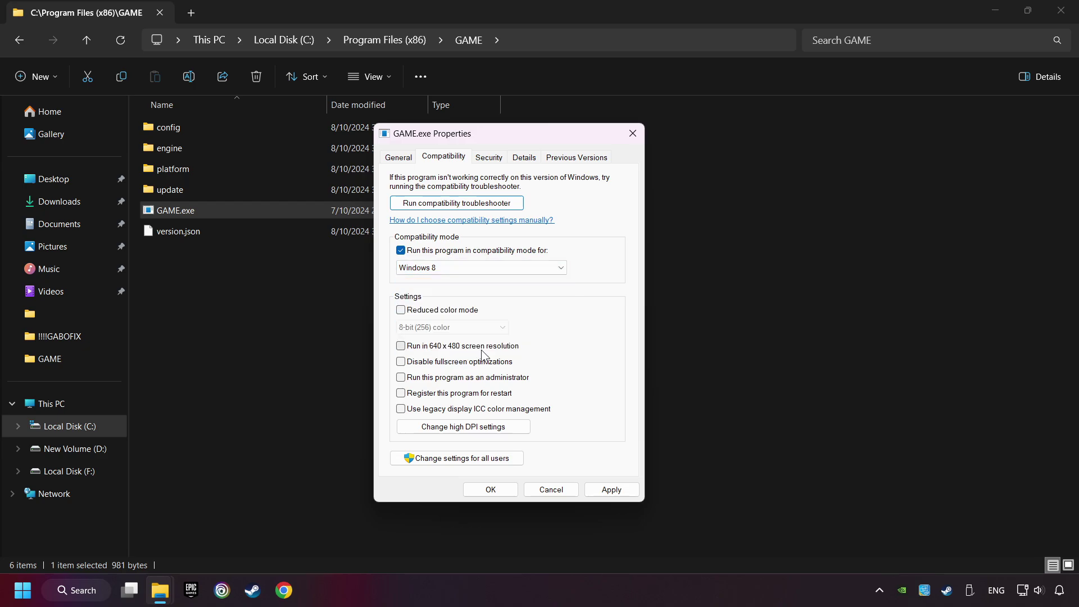
{"action": "left_click", "coordinate": [415, 363]}
{"action": "left_click", "coordinate": [402, 379]}
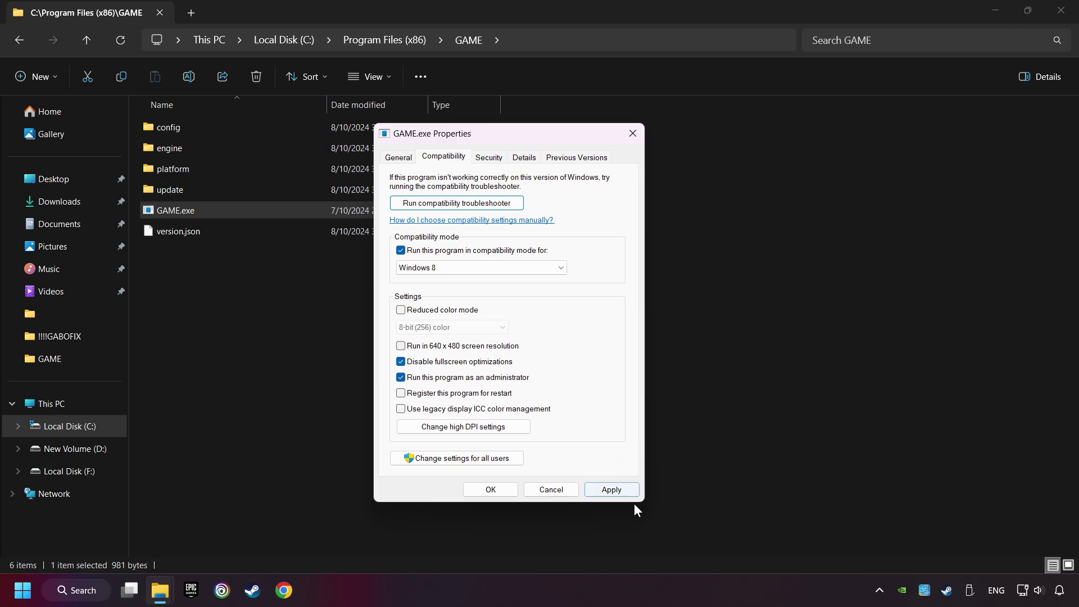
{"action": "left_click", "coordinate": [617, 490]}
{"action": "left_click", "coordinate": [491, 492]}
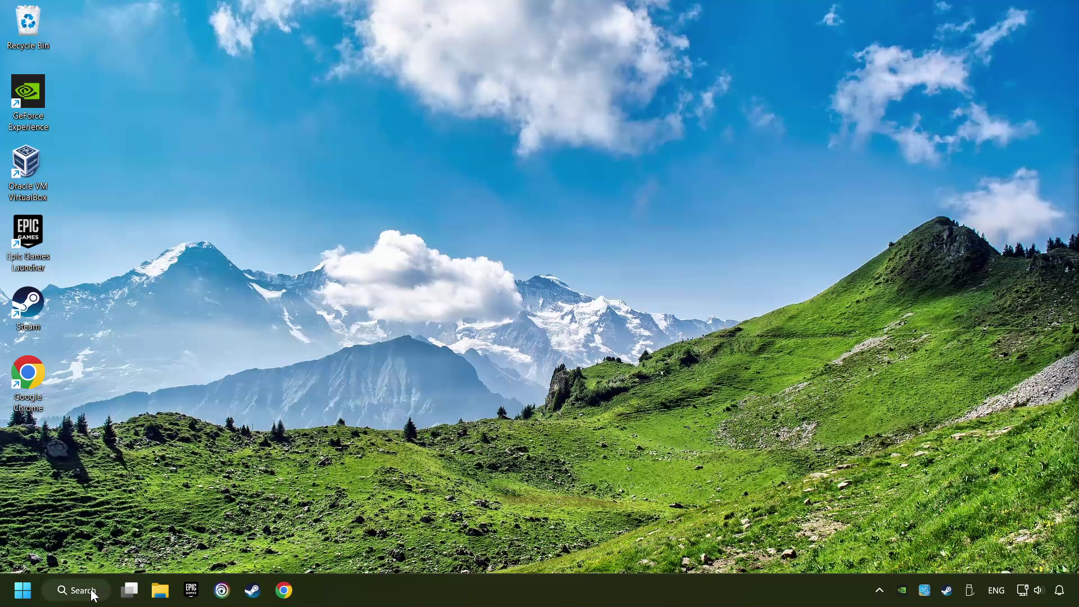
Search 'updates', run Check for updates to confirm Windows 11 is up to date, then close Settings.
{"action": "left_click", "coordinate": [80, 592]}
{"action": "type", "text": "updates"}
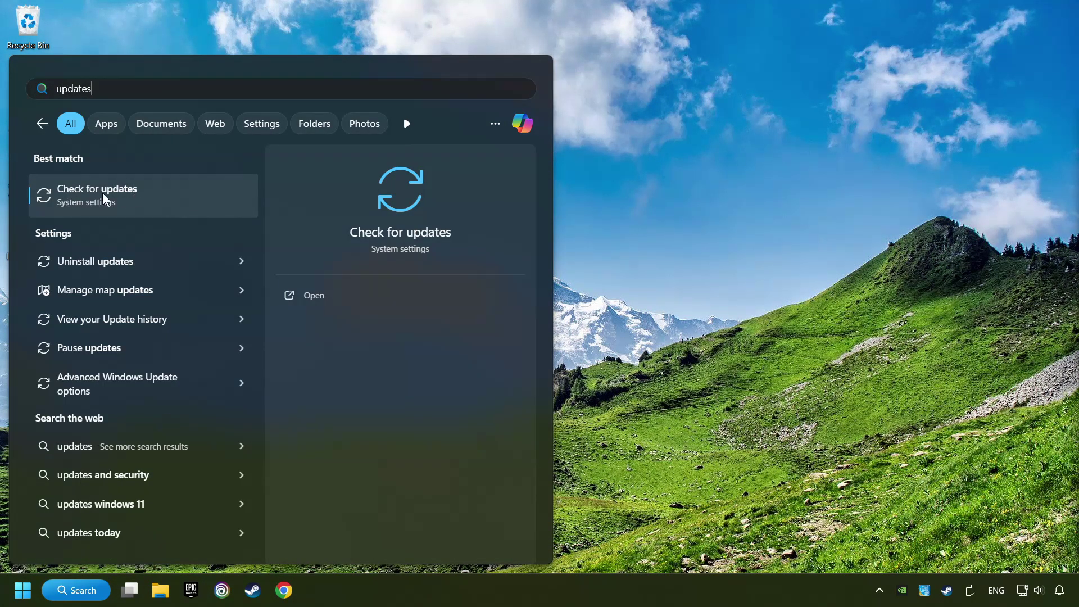
{"action": "left_click", "coordinate": [196, 194]}
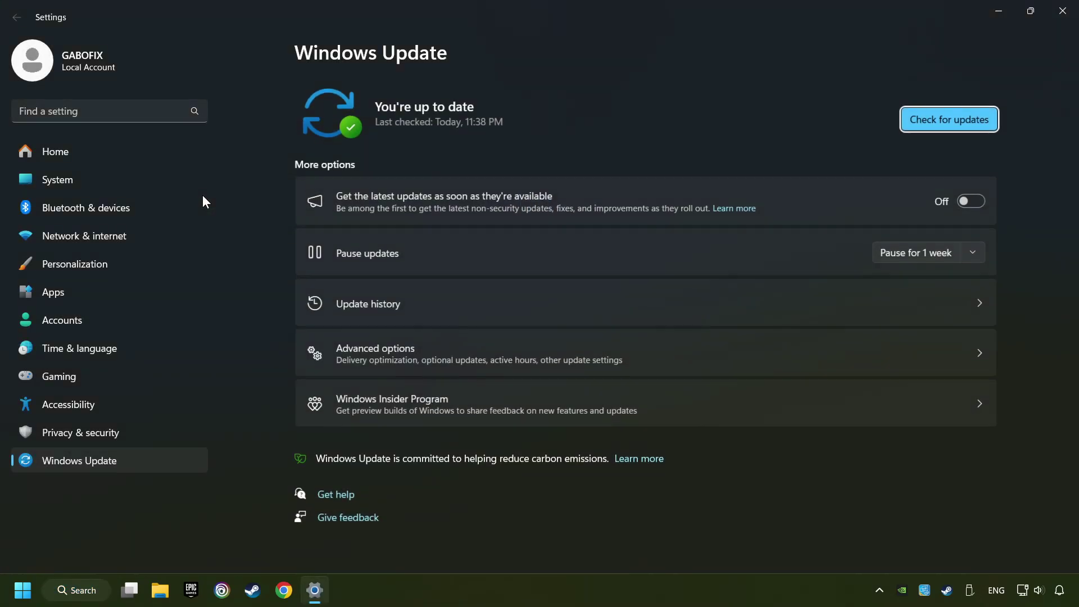
{"action": "left_click", "coordinate": [961, 123]}
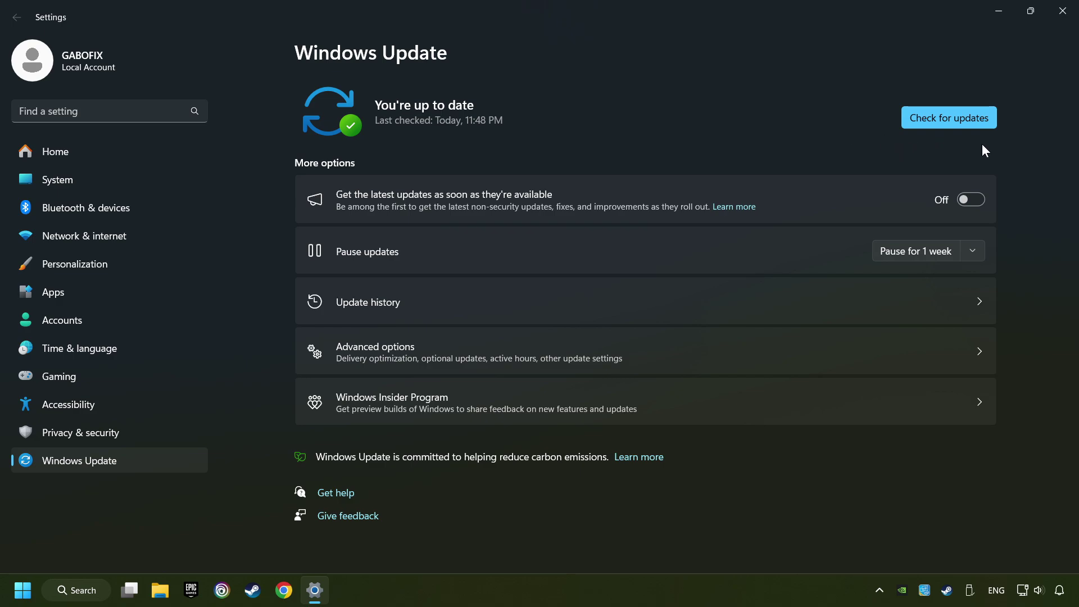
{"action": "left_click", "coordinate": [1061, 20]}
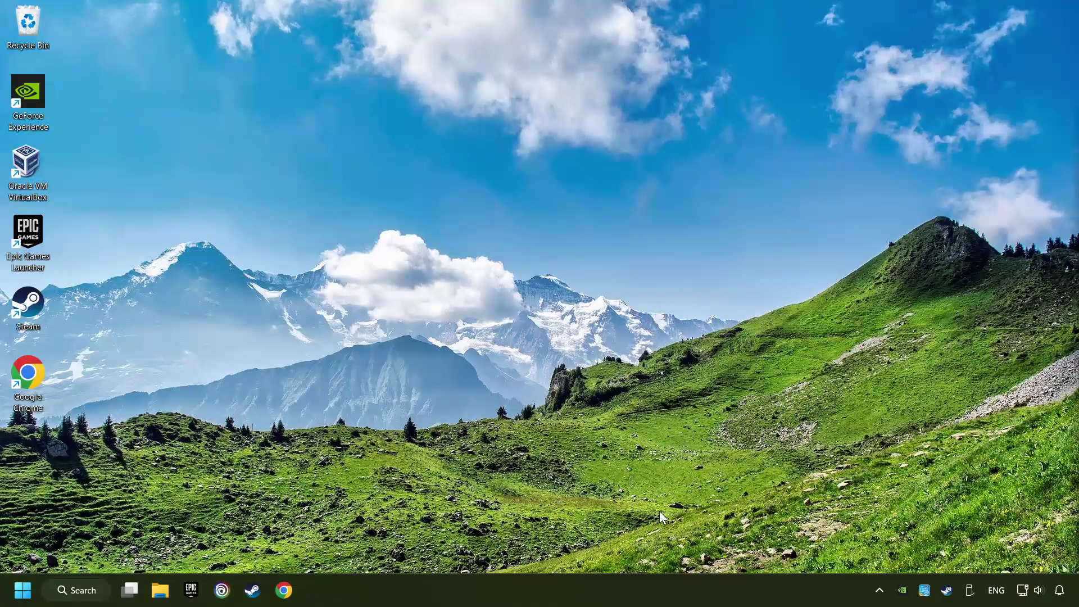
Disable To Do, Teams, jusched, EpicGamesLauncher and browser_assistant as startup apps, then close Task Manager.
{"action": "right_click", "coordinate": [531, 589]}
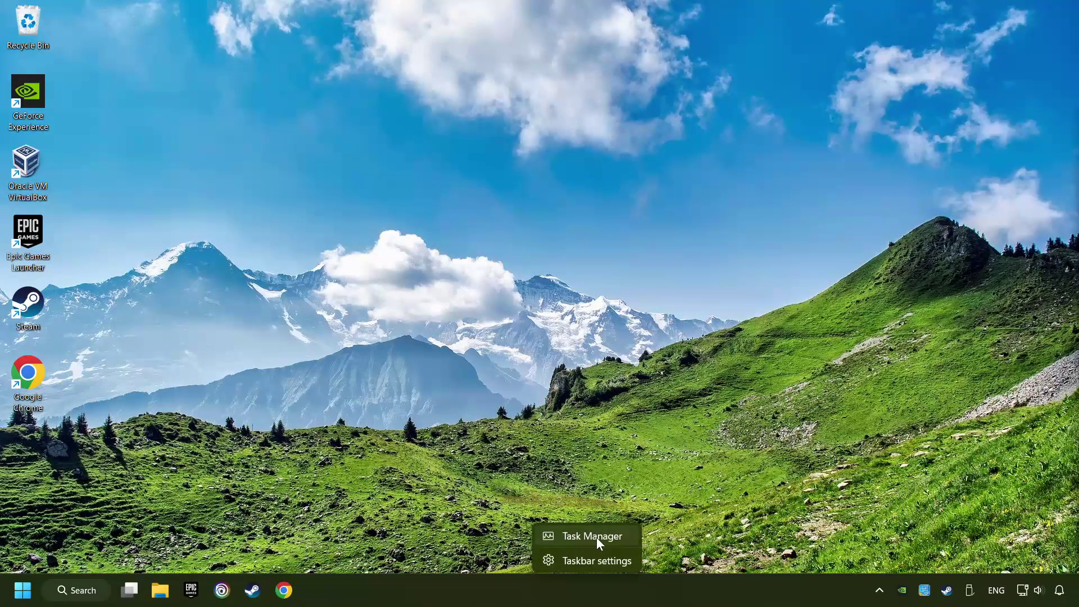
{"action": "left_click", "coordinate": [616, 538]}
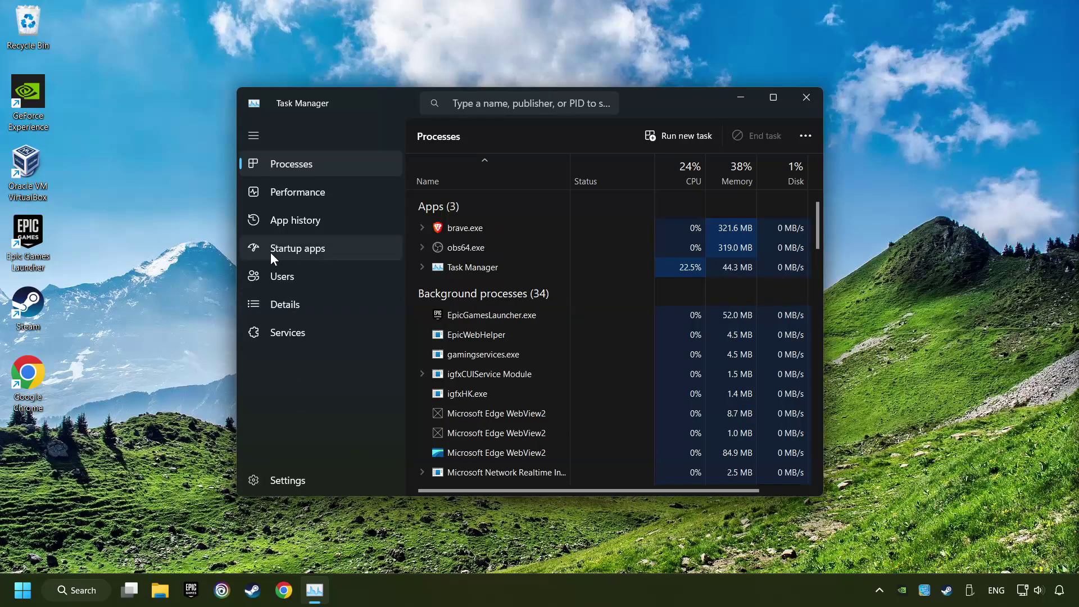
{"action": "left_click", "coordinate": [348, 250]}
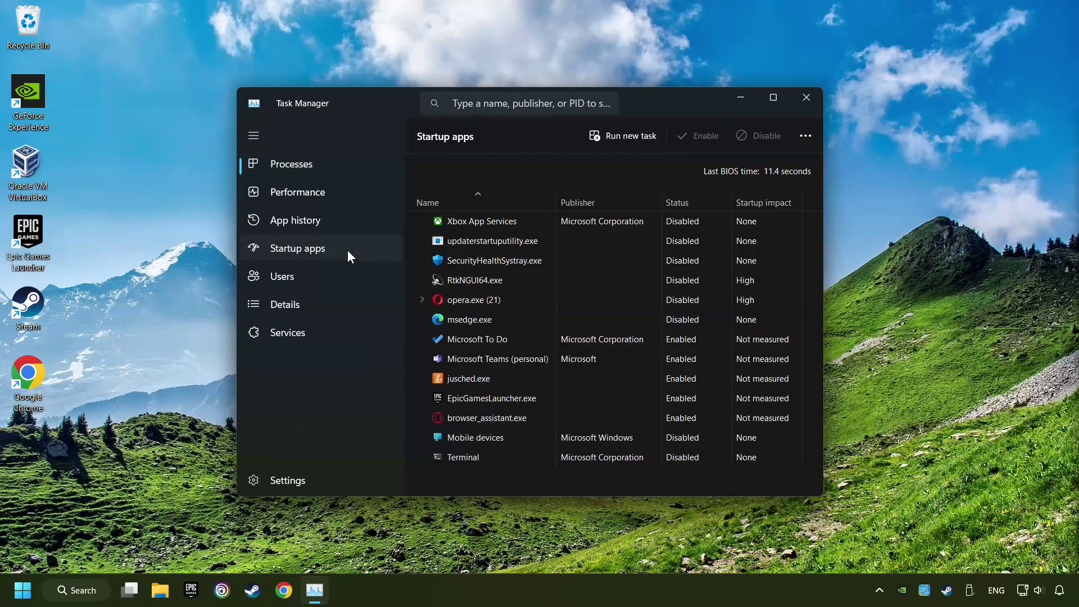
{"action": "left_click", "coordinate": [586, 339]}
{"action": "left_click", "coordinate": [761, 141]}
{"action": "left_click", "coordinate": [690, 362]}
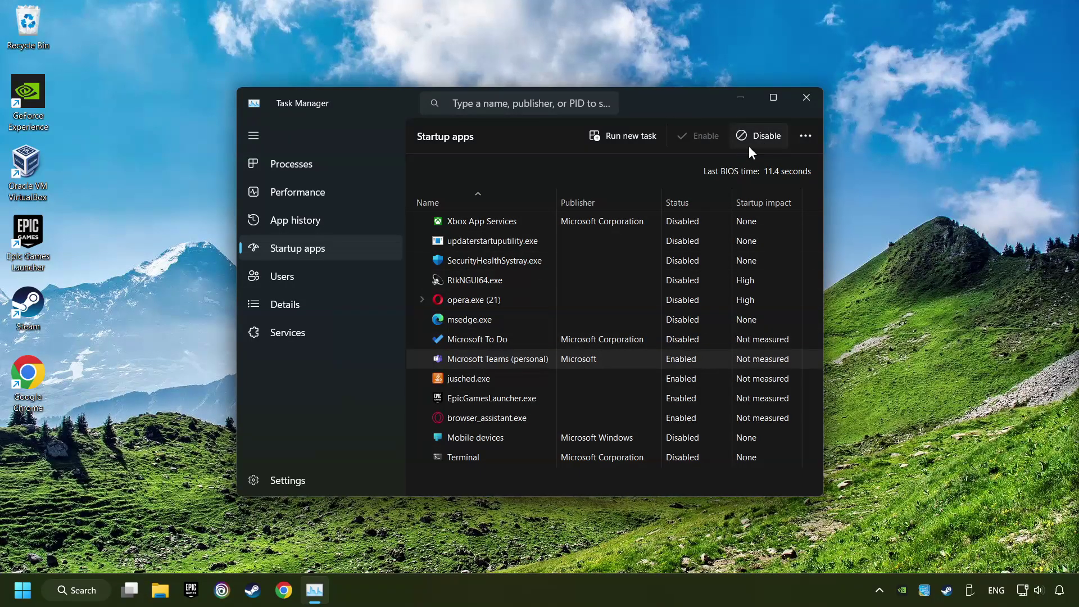
{"action": "left_click", "coordinate": [758, 144]}
{"action": "left_click", "coordinate": [759, 144]}
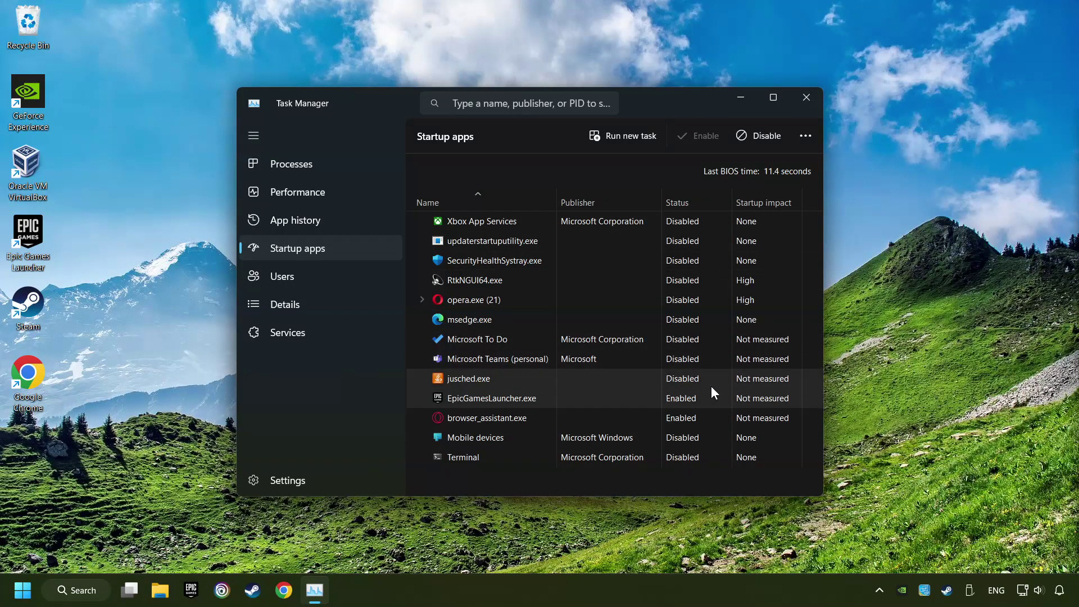
{"action": "left_click", "coordinate": [768, 138]}
{"action": "left_click", "coordinate": [724, 413]}
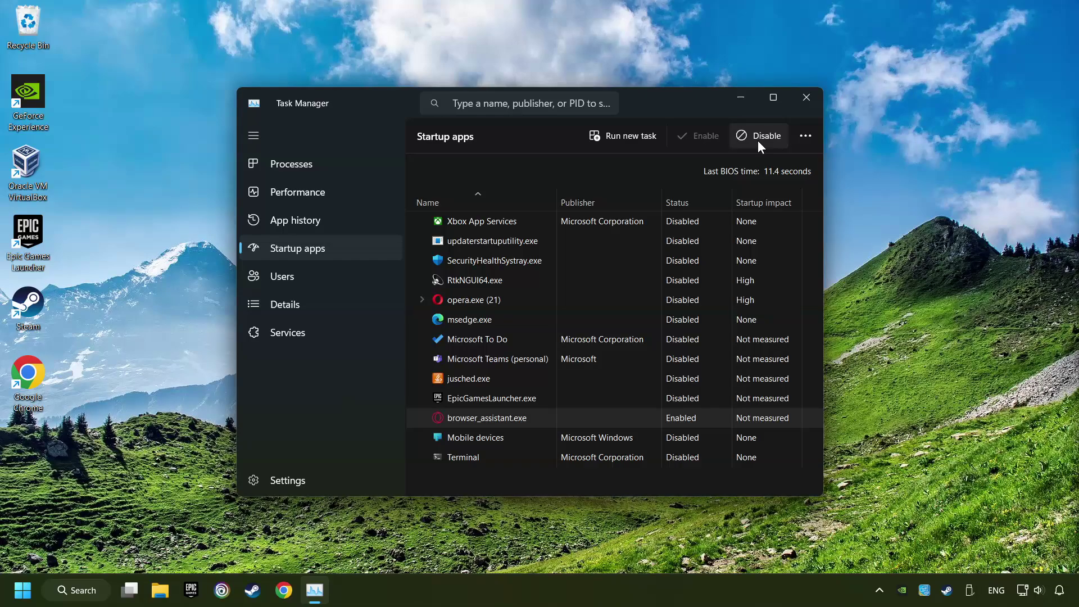
{"action": "left_click", "coordinate": [758, 140]}
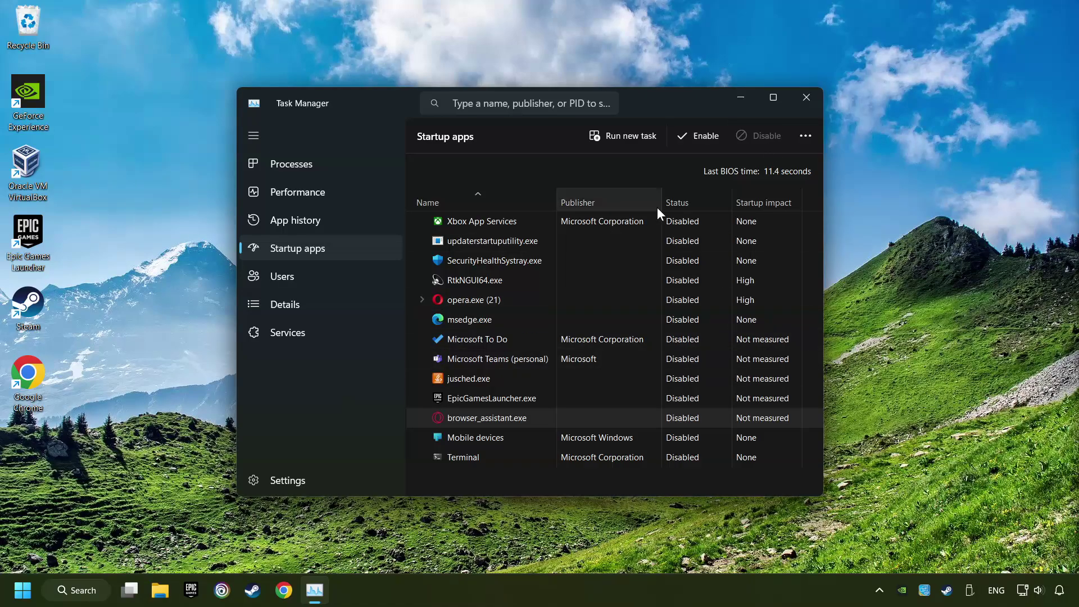
{"action": "left_click", "coordinate": [803, 100]}
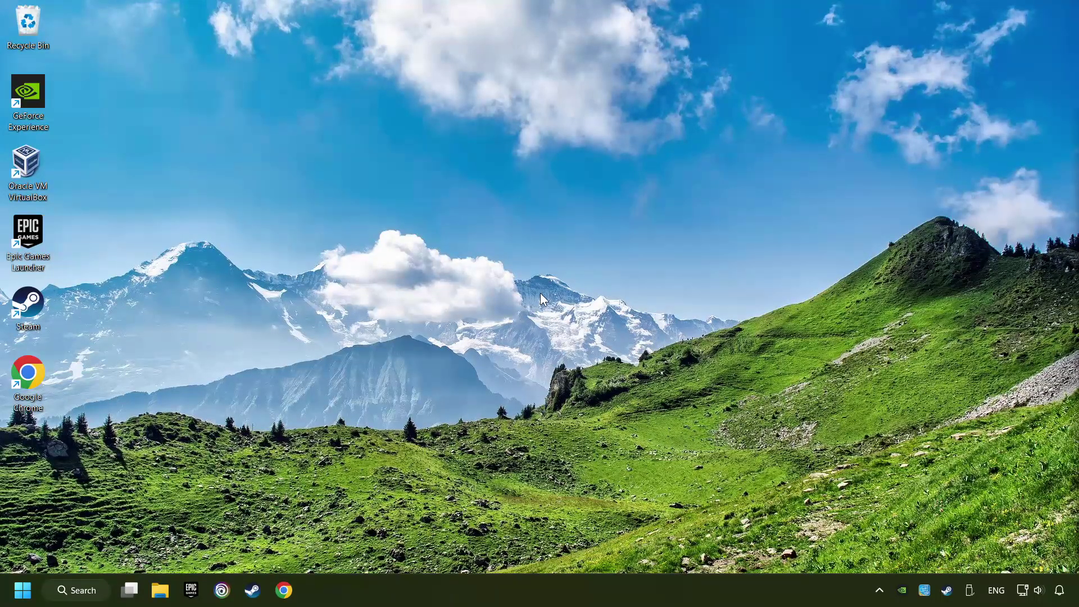
Tick Public for GAME.exe in the firewall allowed apps list and save with OK.
{"action": "left_click", "coordinate": [84, 590]}
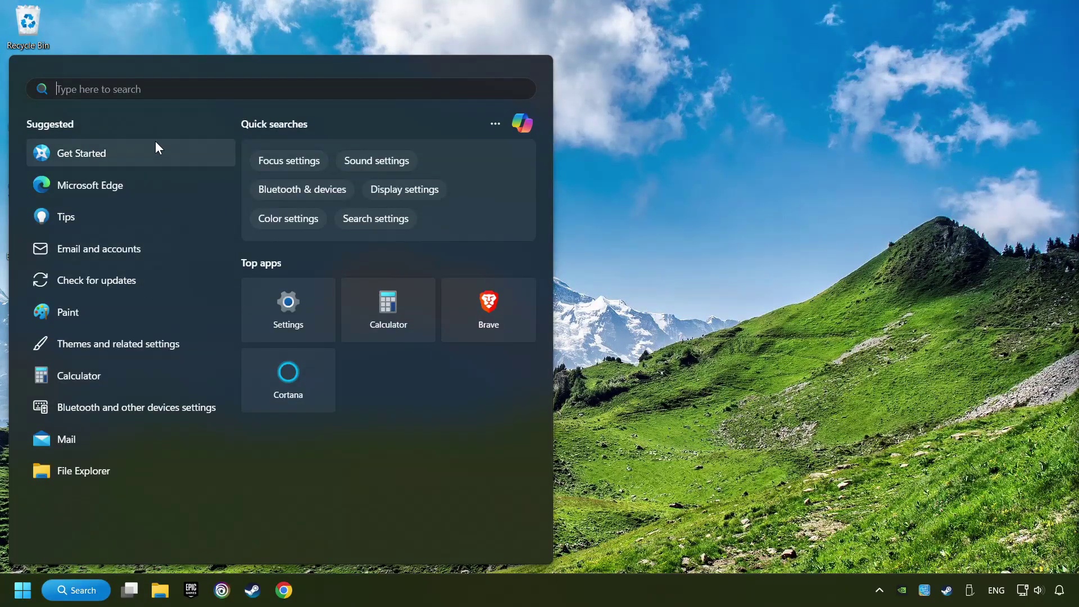
{"action": "type", "text": "firewall"}
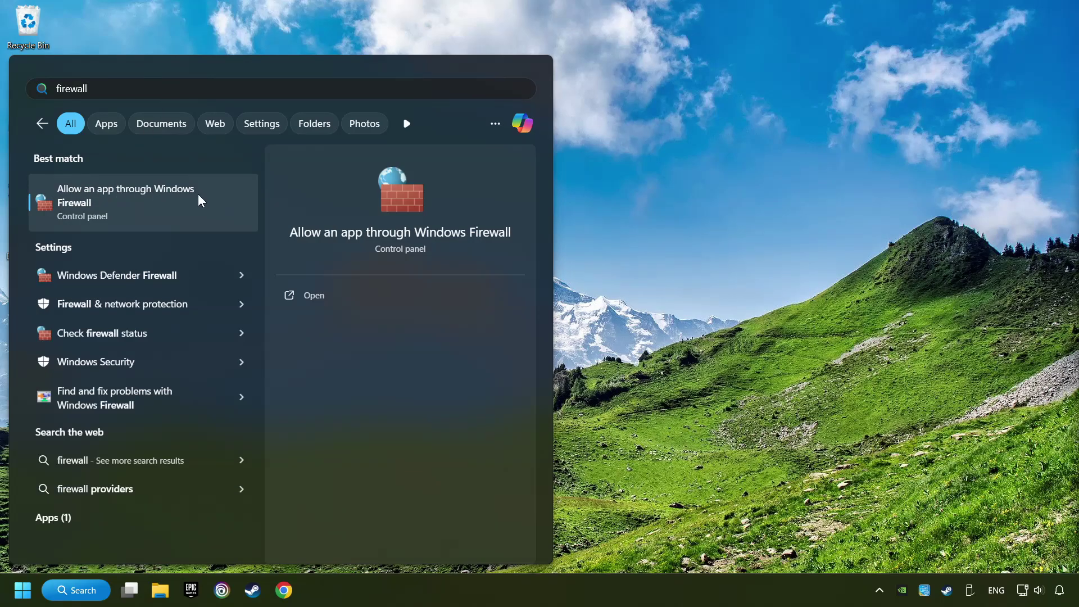
{"action": "left_click", "coordinate": [224, 195]}
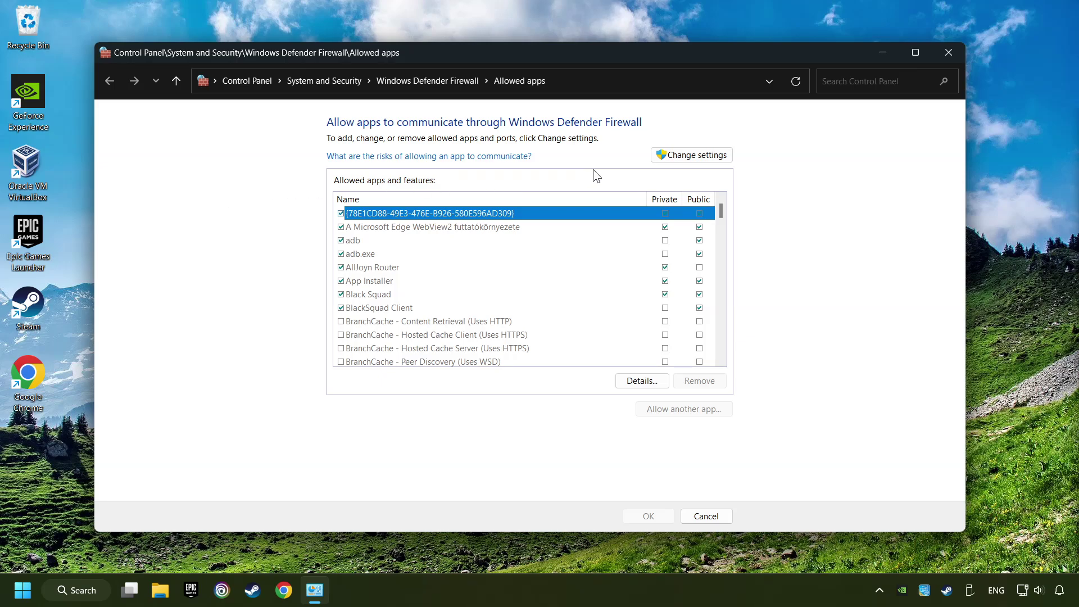
{"action": "left_click", "coordinate": [710, 161]}
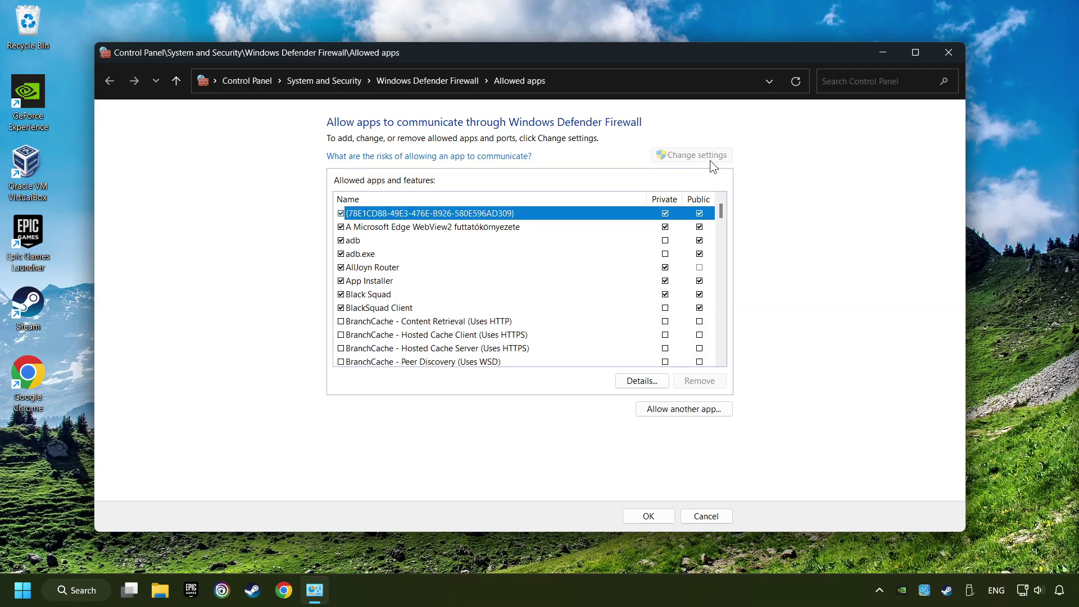
{"action": "mouse_move", "coordinate": [723, 214]}
{"action": "left_mouse_down"}
{"action": "mouse_move", "coordinate": [715, 267]}
{"action": "mouse_move", "coordinate": [707, 228]}
{"action": "left_mouse_up"}
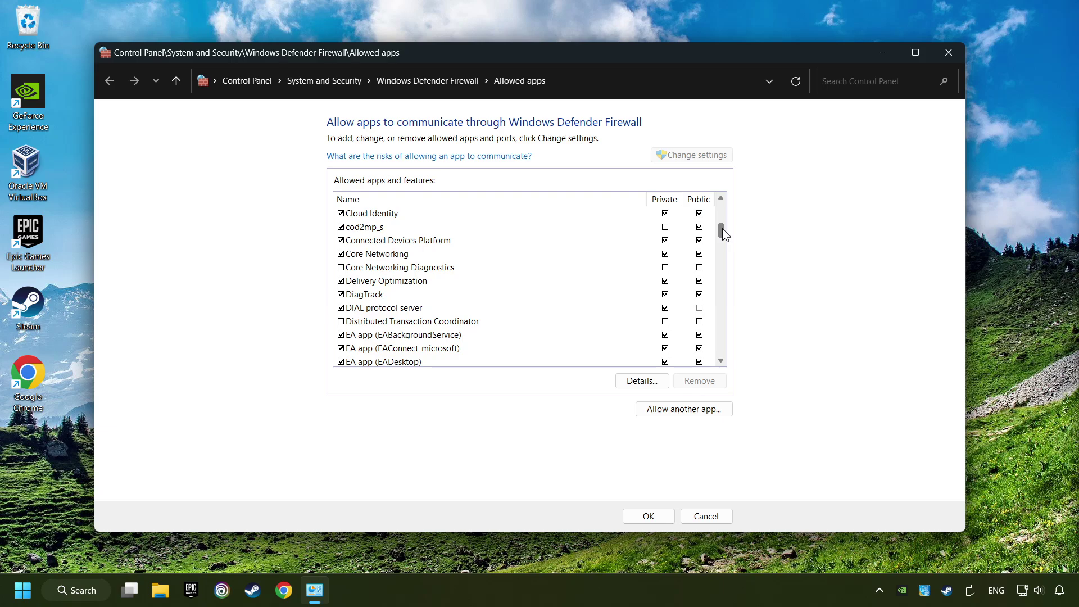
{"action": "key", "text": "g"}
{"action": "left_click", "coordinate": [700, 231]}
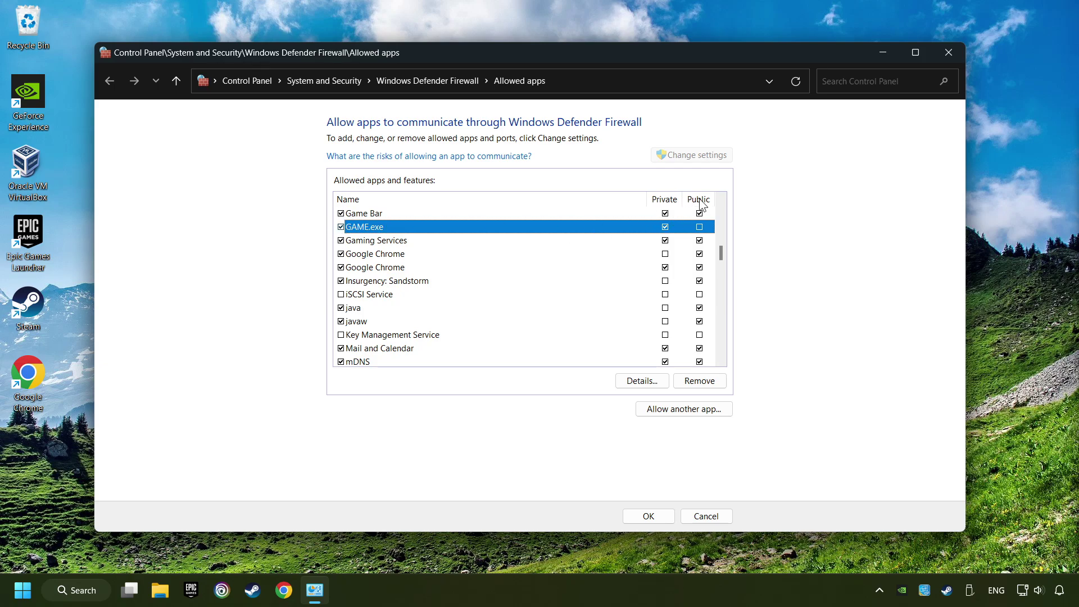
{"action": "left_click", "coordinate": [699, 226]}
{"action": "left_click", "coordinate": [651, 517]}
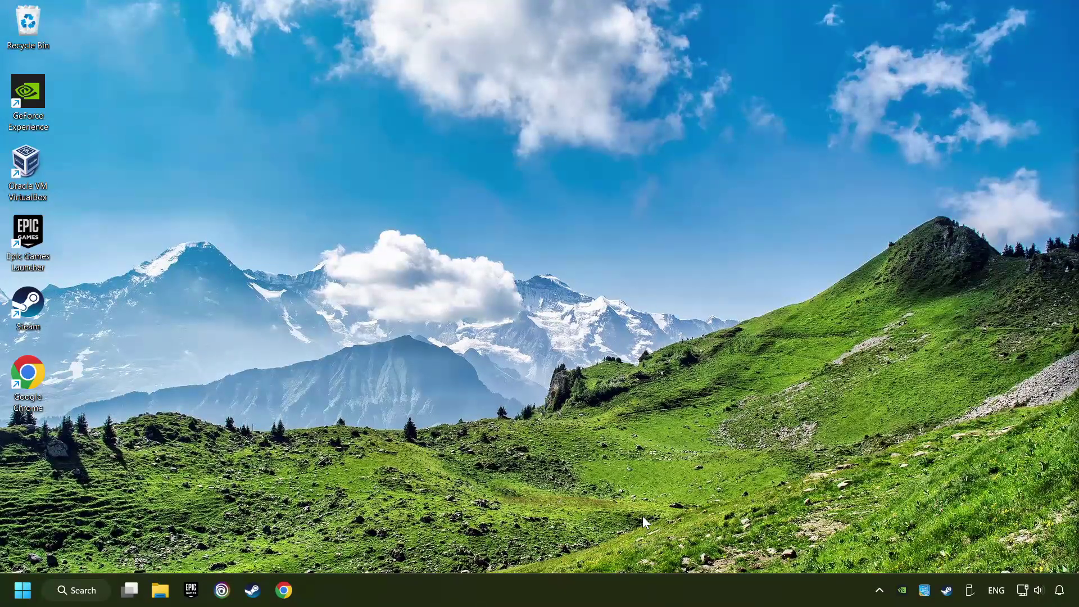
Launch Command Prompt as administrator and start the sfc /scannow scan.
{"action": "left_click", "coordinate": [100, 595]}
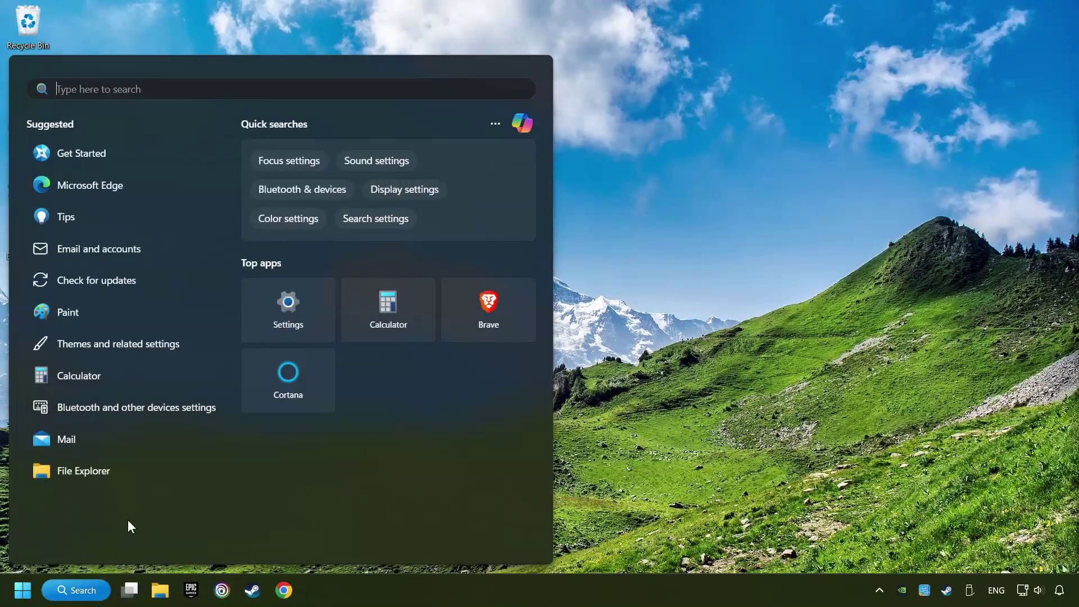
{"action": "type", "text": "cmd"}
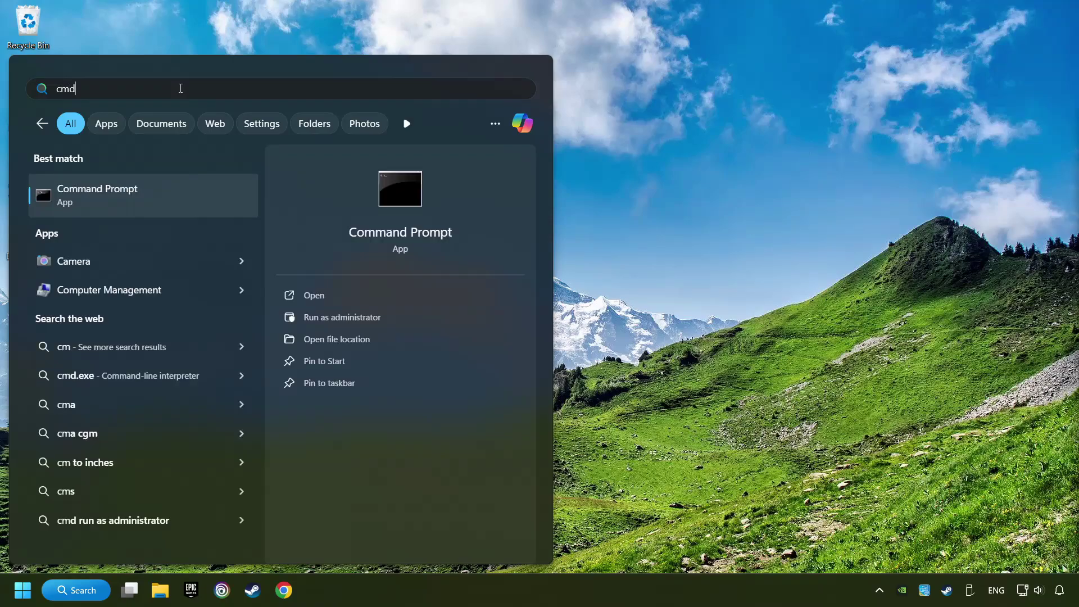
{"action": "right_click", "coordinate": [209, 195]}
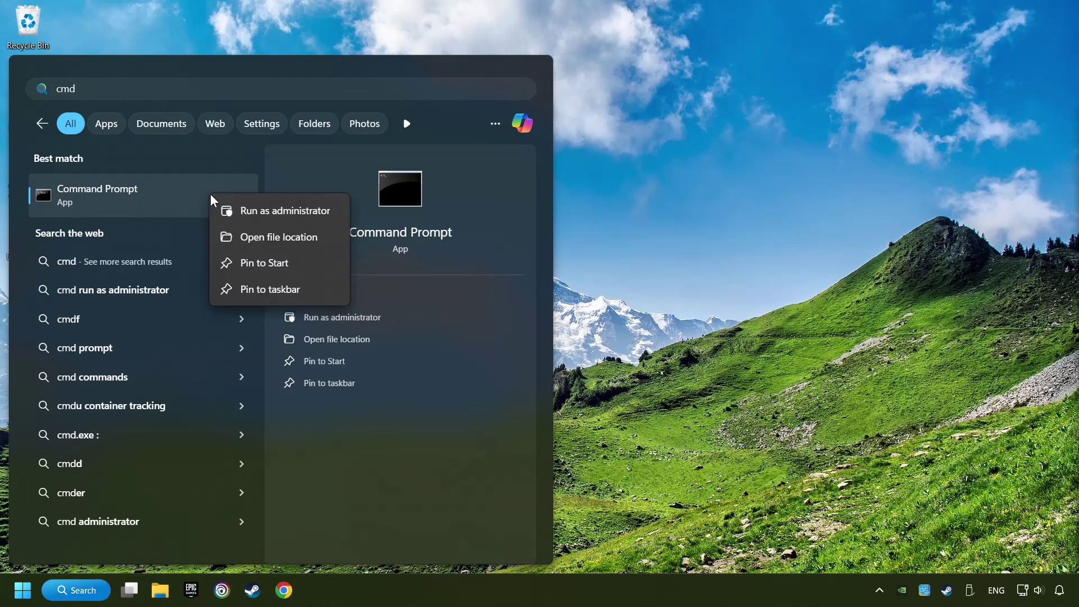
{"action": "left_click", "coordinate": [271, 209]}
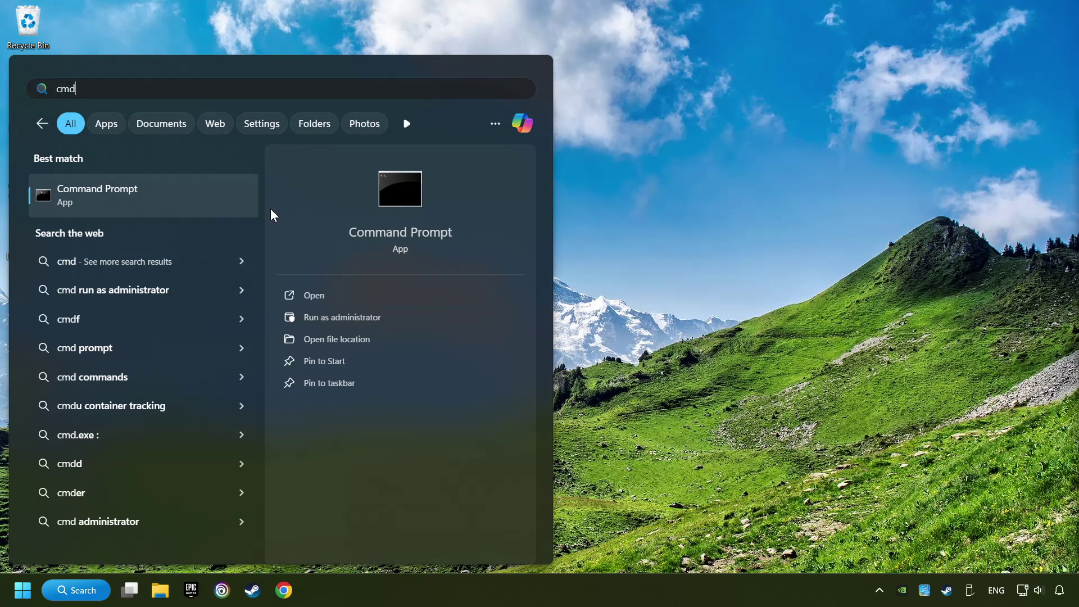
{"action": "left_click_drag", "start_coordinate": [291, 110], "coordinate": [388, 117]}
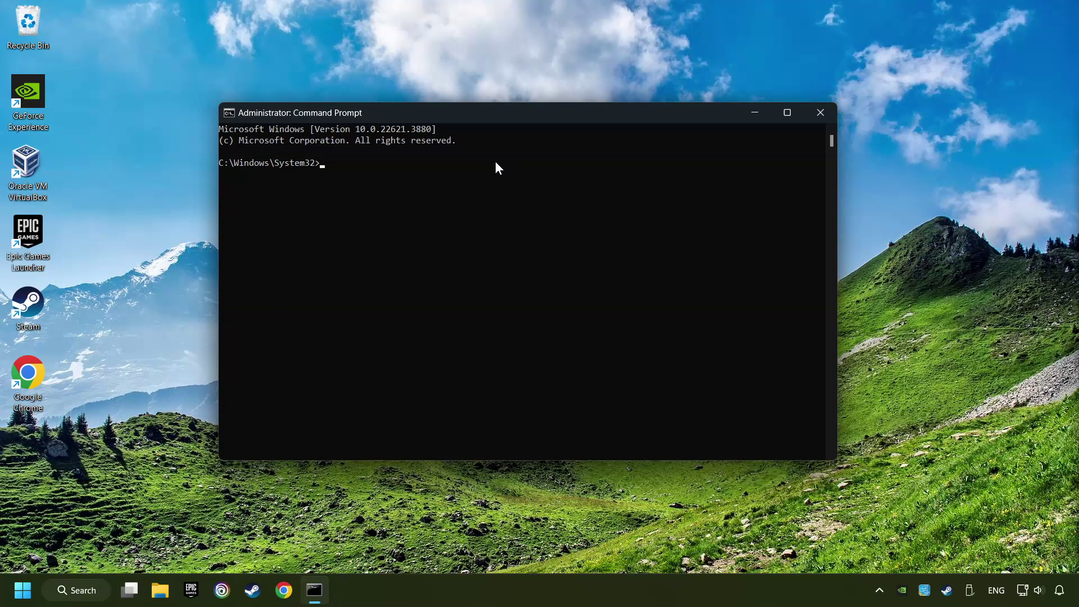
{"action": "type", "text": "sfc /scannow"}
{"action": "key", "text": "Return"}
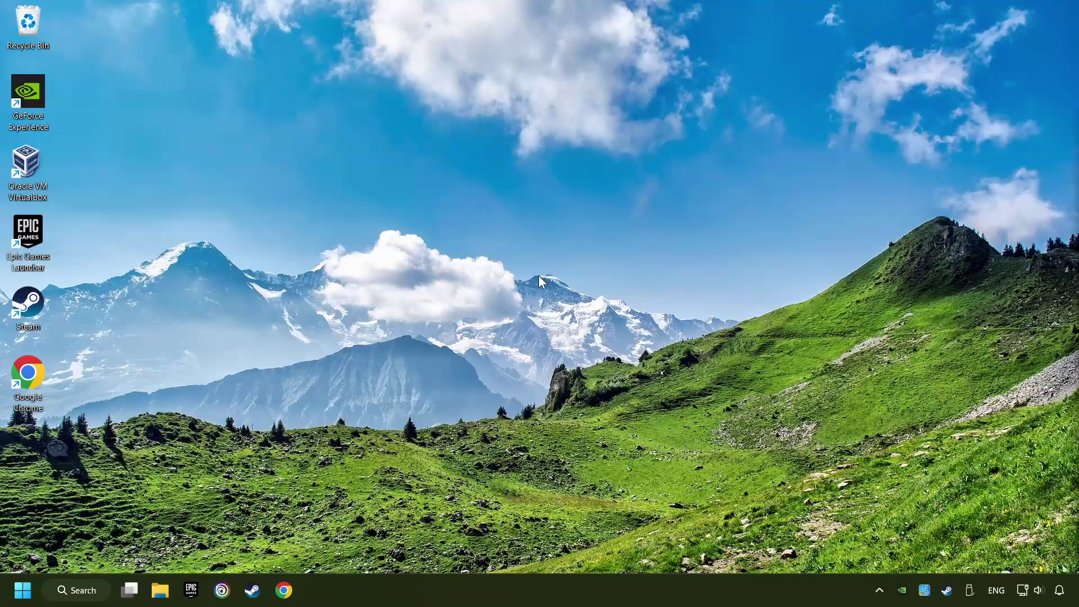
Restart the PC, then turn on Set time automatically and Sync now in Date & time.
{"action": "key", "text": "super"}
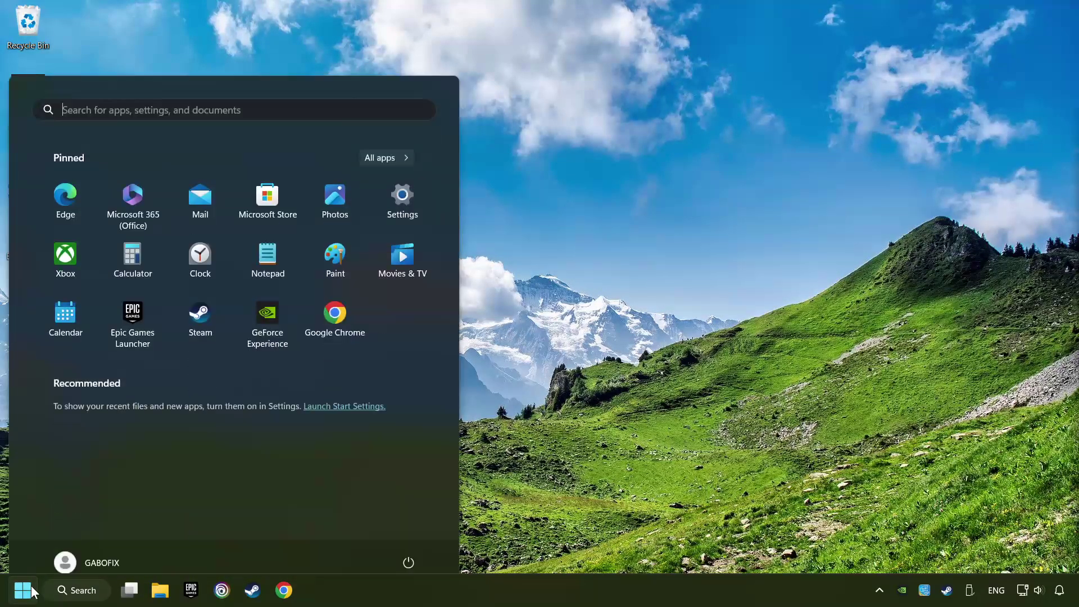
{"action": "left_click", "coordinate": [409, 542]}
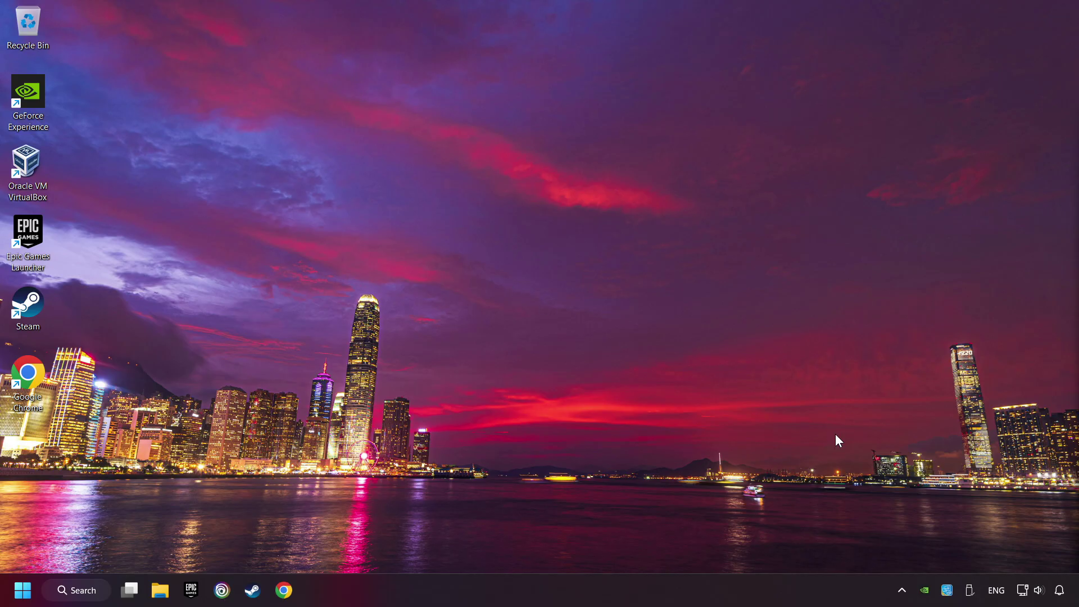
{"action": "right_click", "coordinate": [1060, 590]}
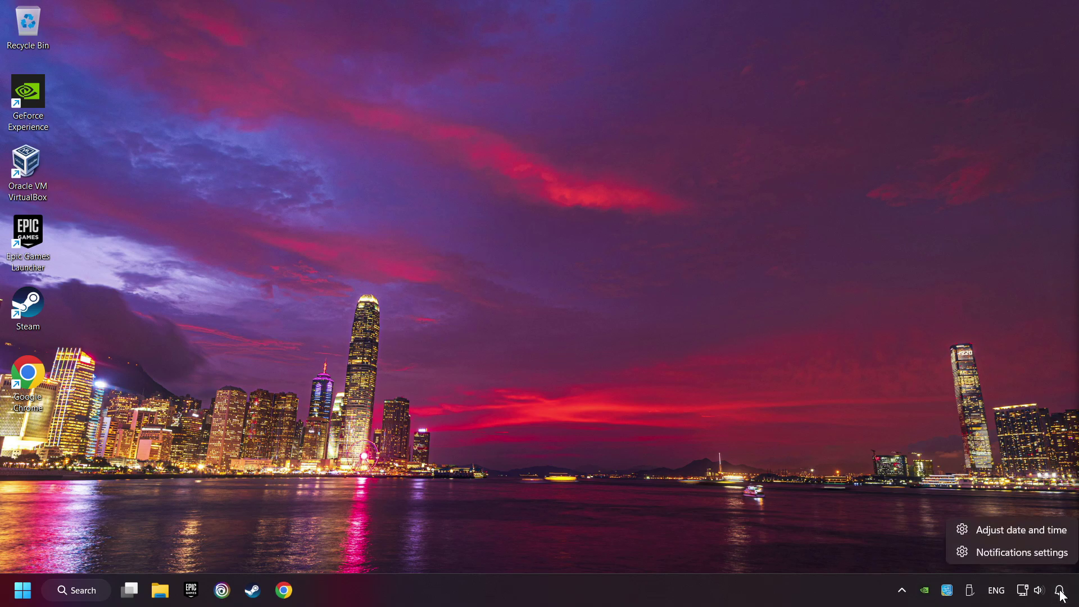
{"action": "left_click", "coordinate": [1063, 536]}
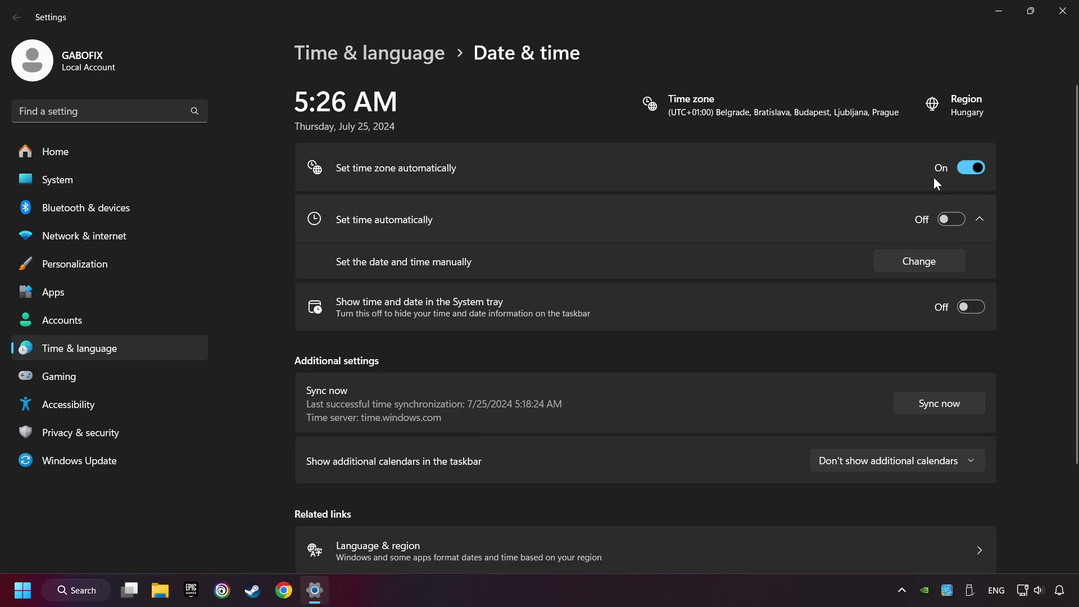
{"action": "left_click", "coordinate": [956, 219]}
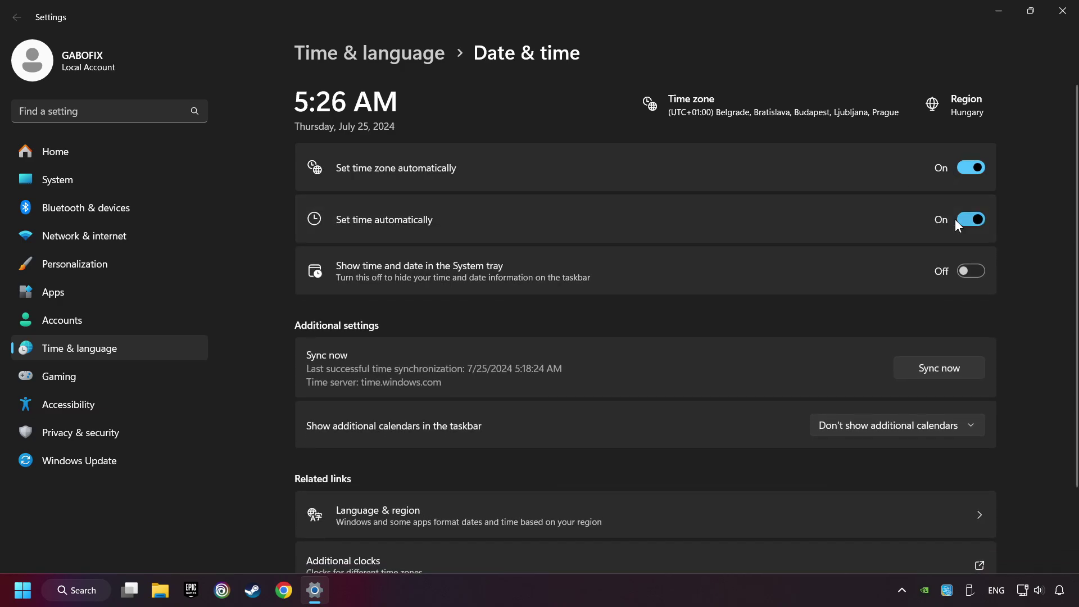
{"action": "left_click", "coordinate": [969, 373]}
{"action": "left_click", "coordinate": [1062, 12]}
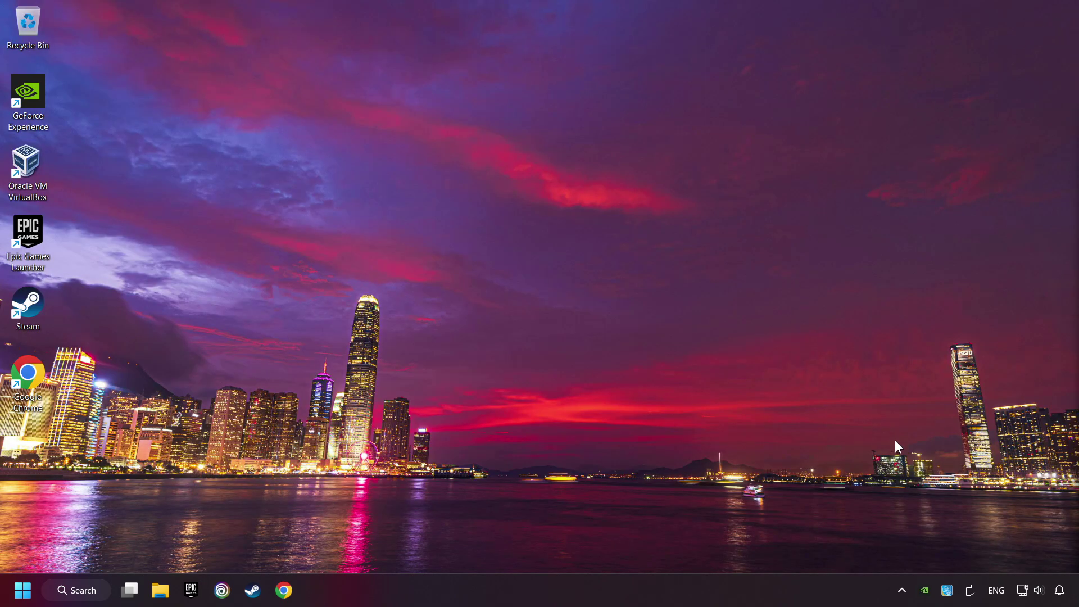
Save the manual proxy server as Off in Network & Internet > Proxy, then close Settings.
{"action": "right_click", "coordinate": [1022, 590]}
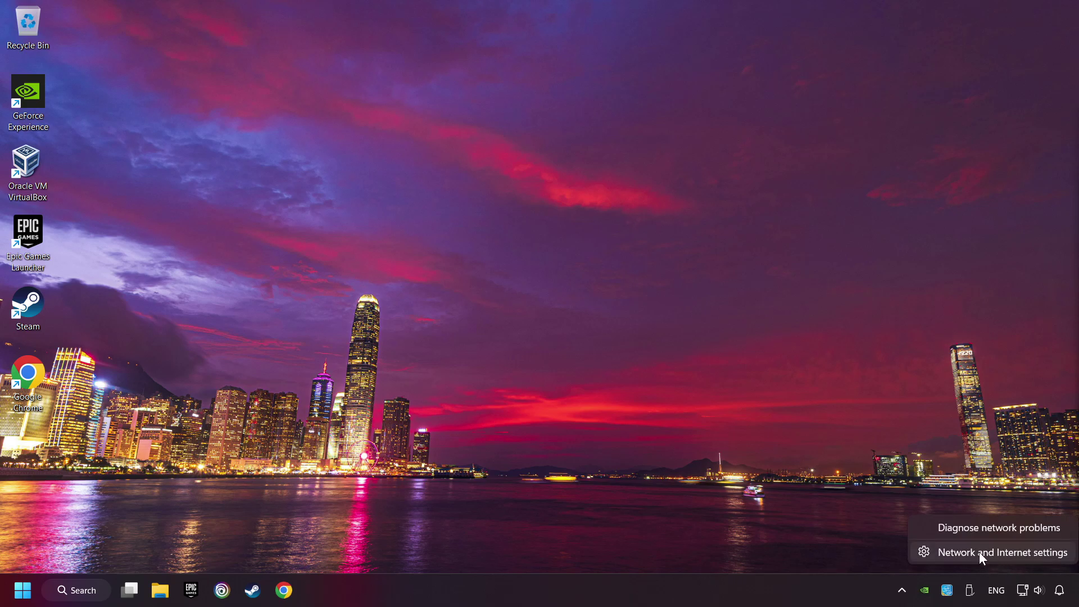
{"action": "left_click", "coordinate": [1031, 558]}
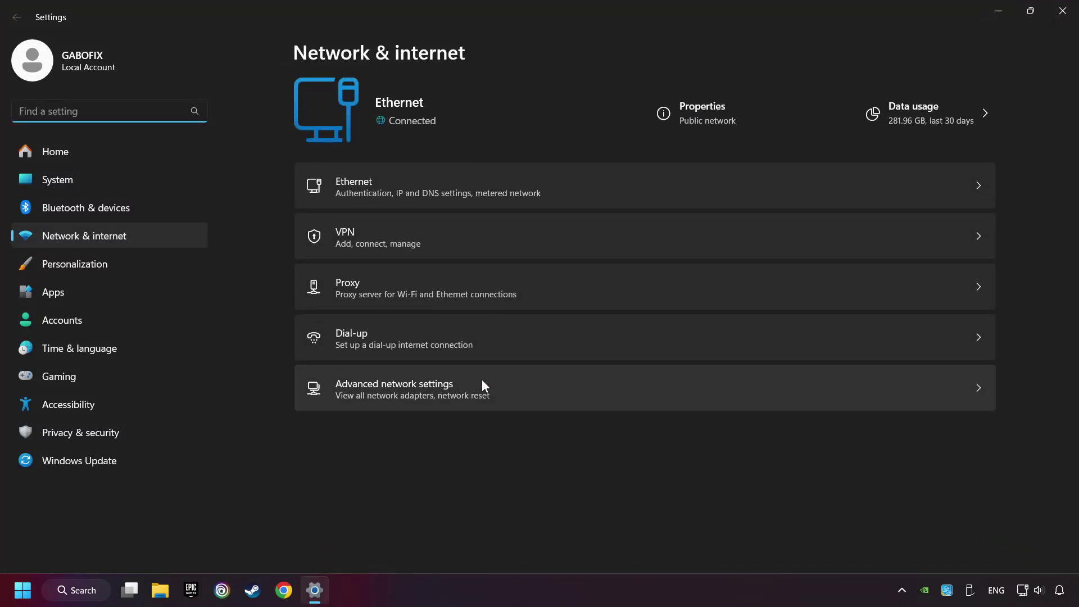
{"action": "left_click", "coordinate": [565, 291]}
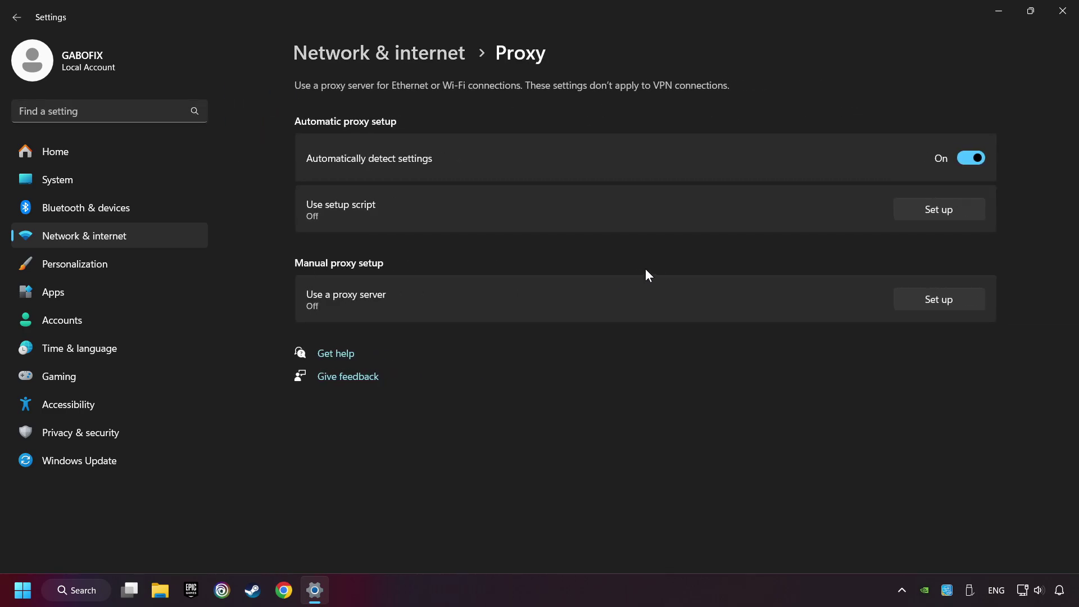
{"action": "left_click", "coordinate": [943, 312]}
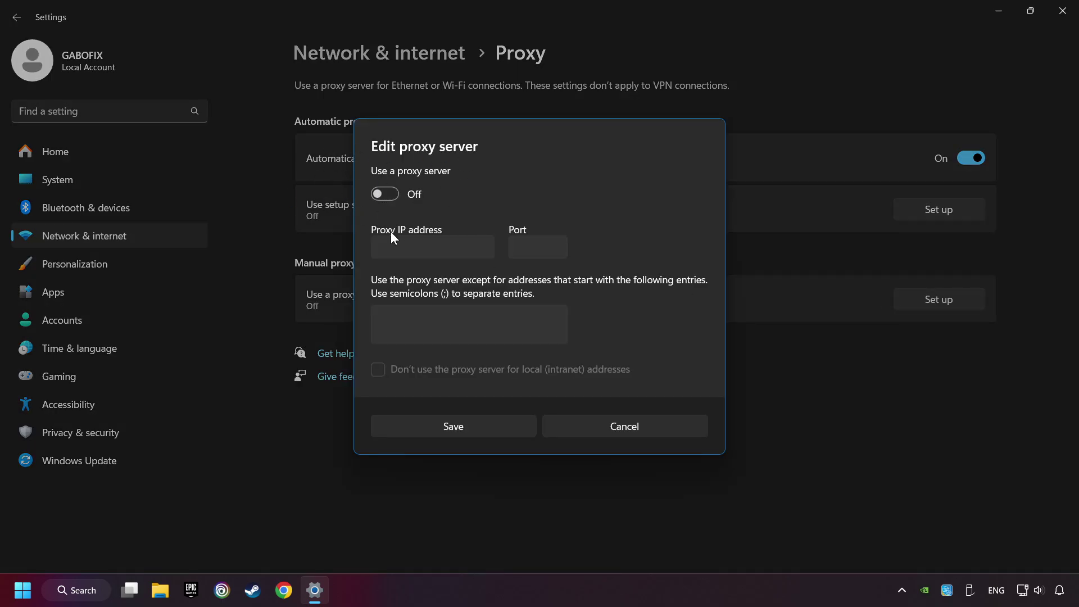
{"action": "left_click", "coordinate": [474, 428]}
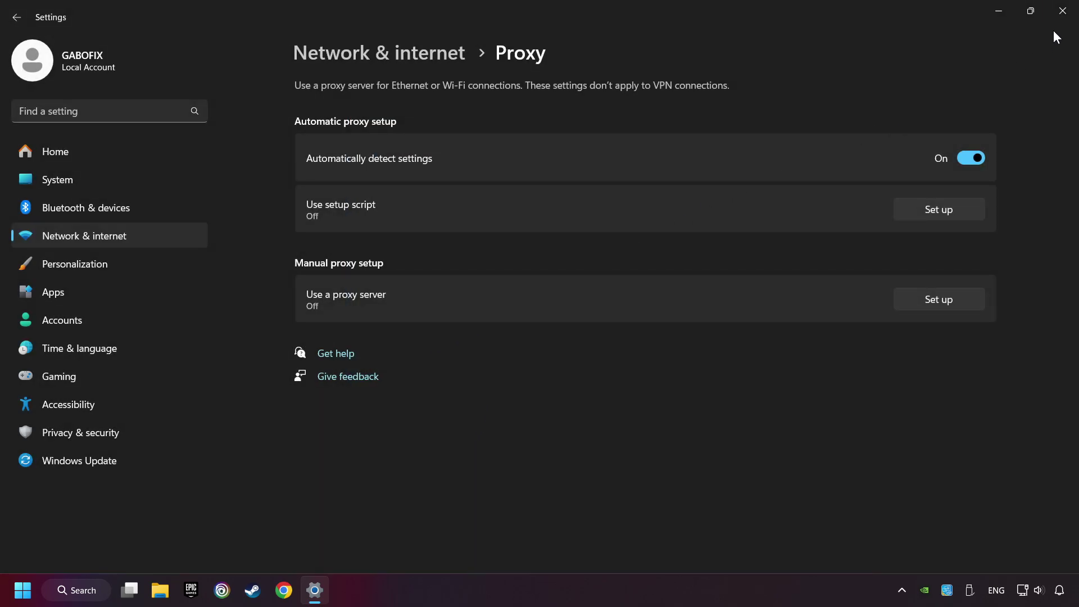
{"action": "left_click", "coordinate": [1061, 12]}
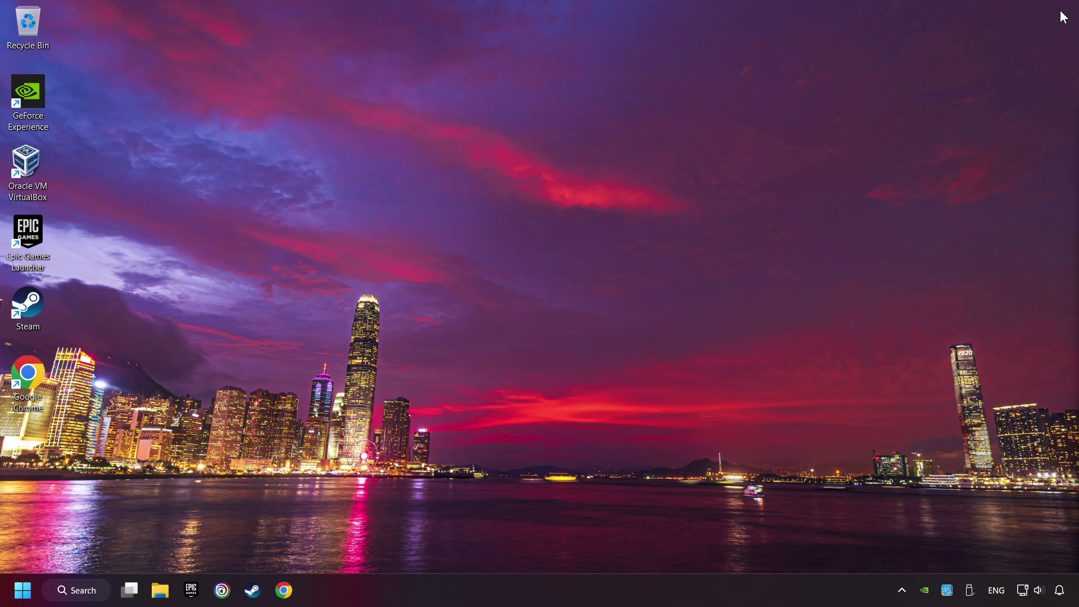
Start Command Prompt as administrator from a Windows Search for 'cmd'.
{"action": "left_click", "coordinate": [90, 599]}
{"action": "type", "text": "cmd"}
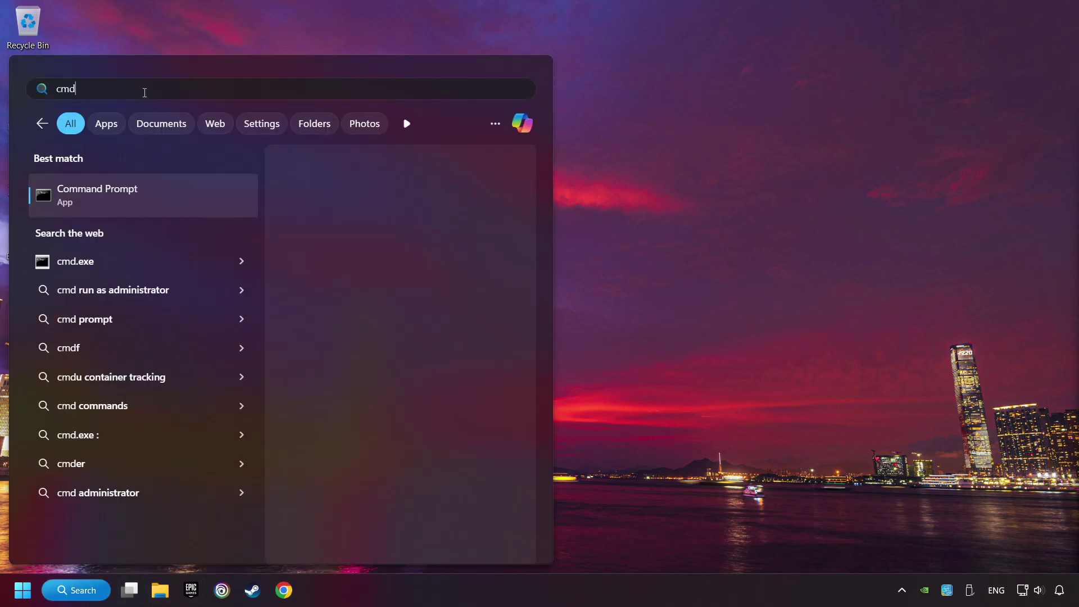
{"action": "right_click", "coordinate": [193, 196]}
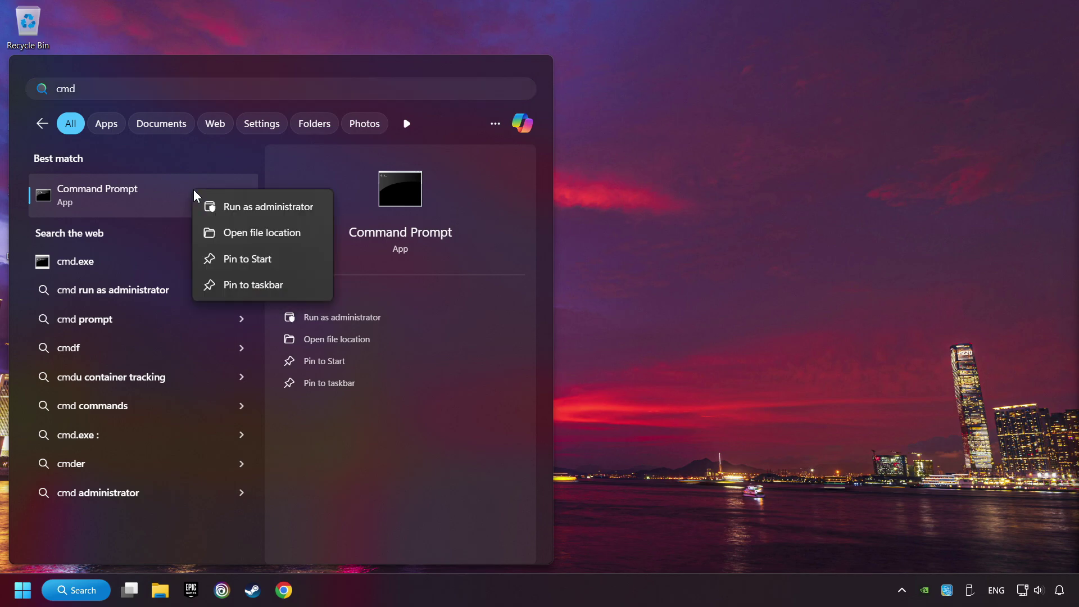
{"action": "left_click", "coordinate": [251, 210]}
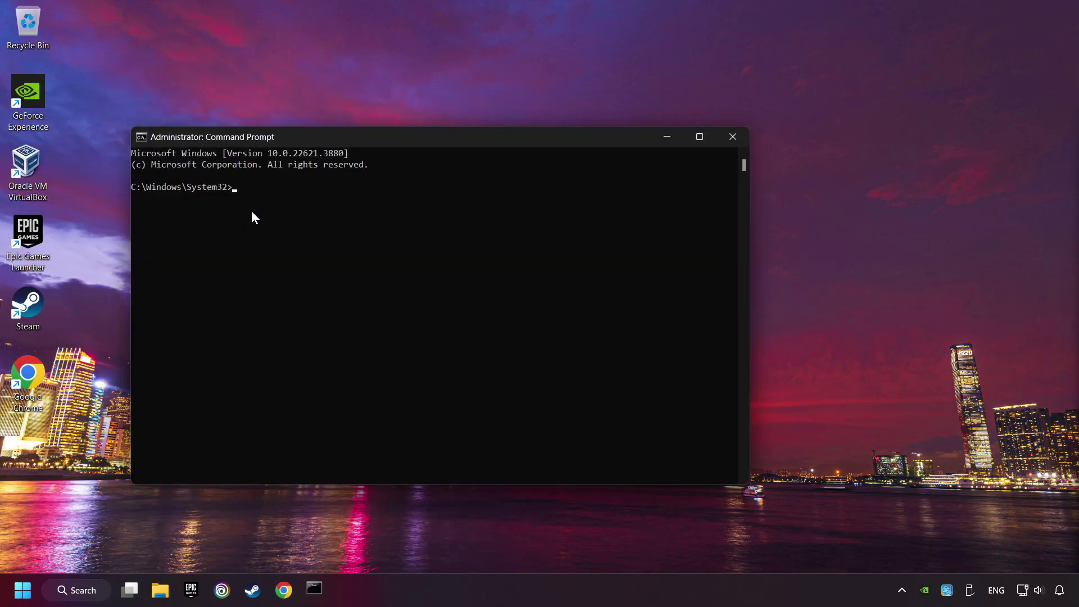
Arrange Command Prompt beside commands.txt and run ipconfig /flushdns.
{"action": "left_click_drag", "start_coordinate": [318, 137], "coordinate": [199, 18]}
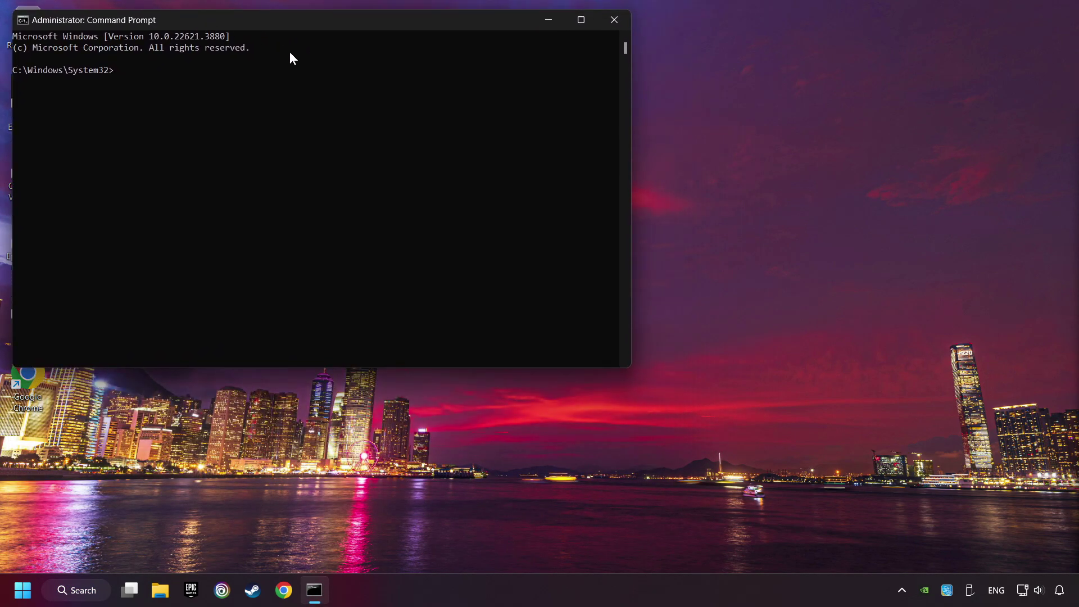
{"action": "left_click_drag", "start_coordinate": [1078, 388], "coordinate": [817, 338]}
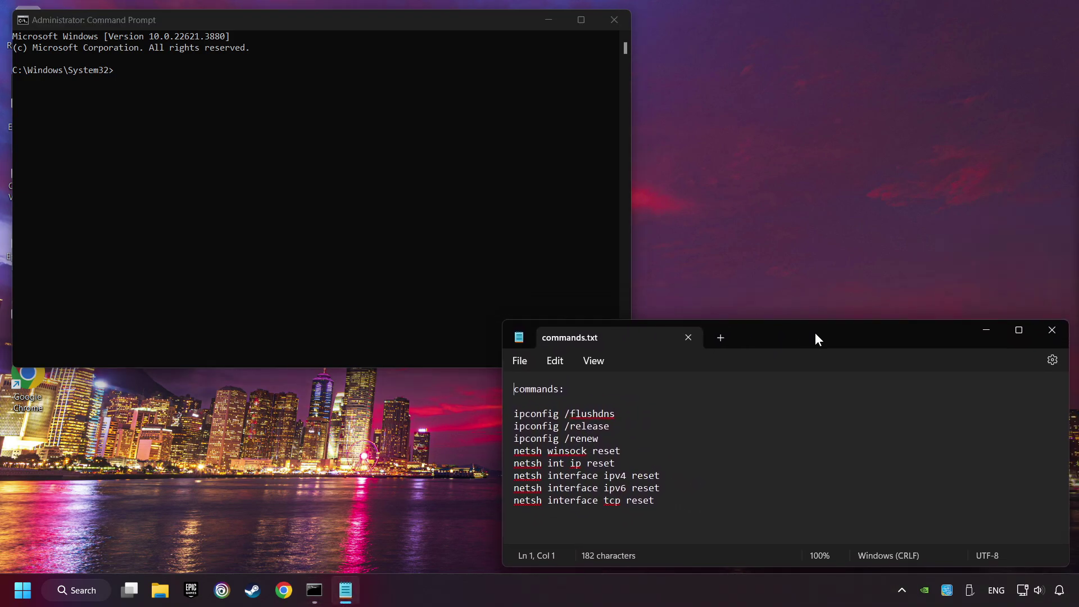
{"action": "left_click_drag", "start_coordinate": [618, 413], "coordinate": [501, 412]}
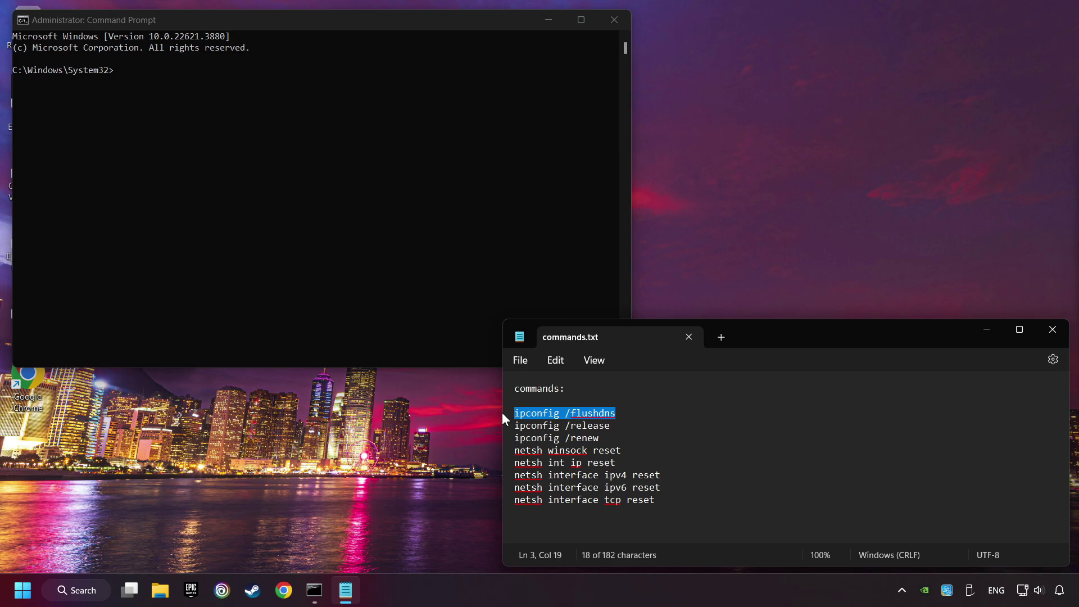
{"action": "left_click", "coordinate": [254, 123]}
{"action": "type", "text": "ipconfig /flushdns"}
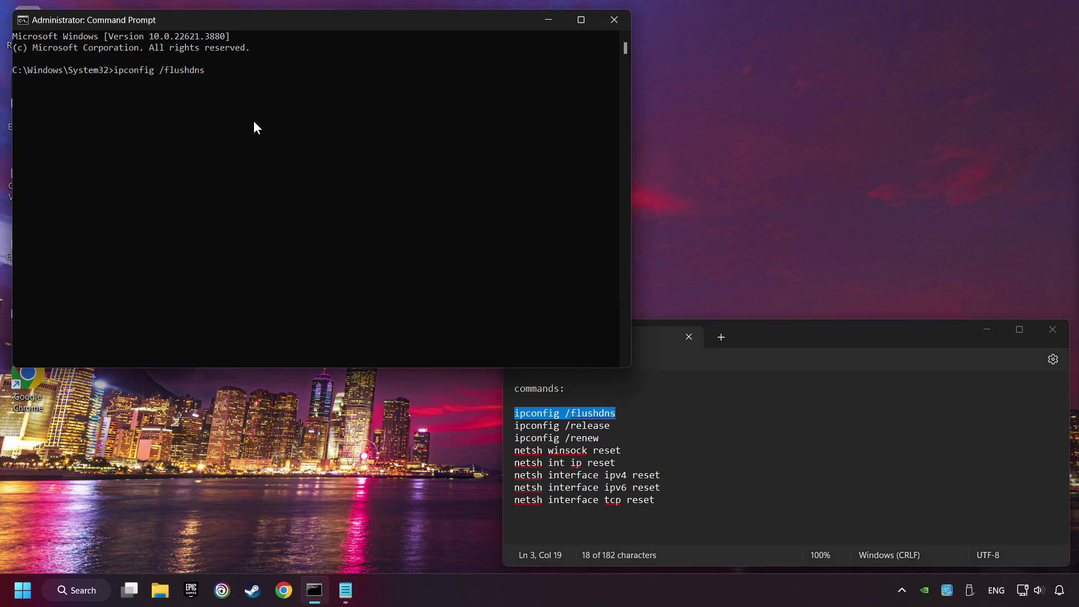
{"action": "key", "text": "Return"}
Copy ipconfig /release from the notes and run it in Command Prompt.
{"action": "left_click_drag", "start_coordinate": [626, 427], "coordinate": [489, 426]}
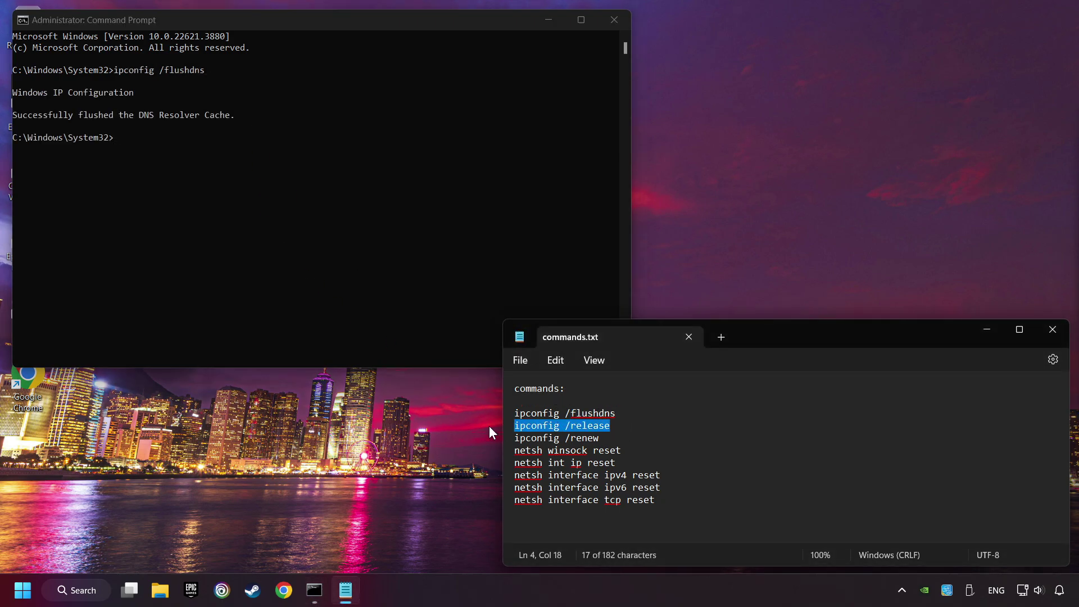
{"action": "key", "text": "ctrl+c"}
{"action": "left_click", "coordinate": [316, 217]}
{"action": "key", "text": "ctrl+v"}
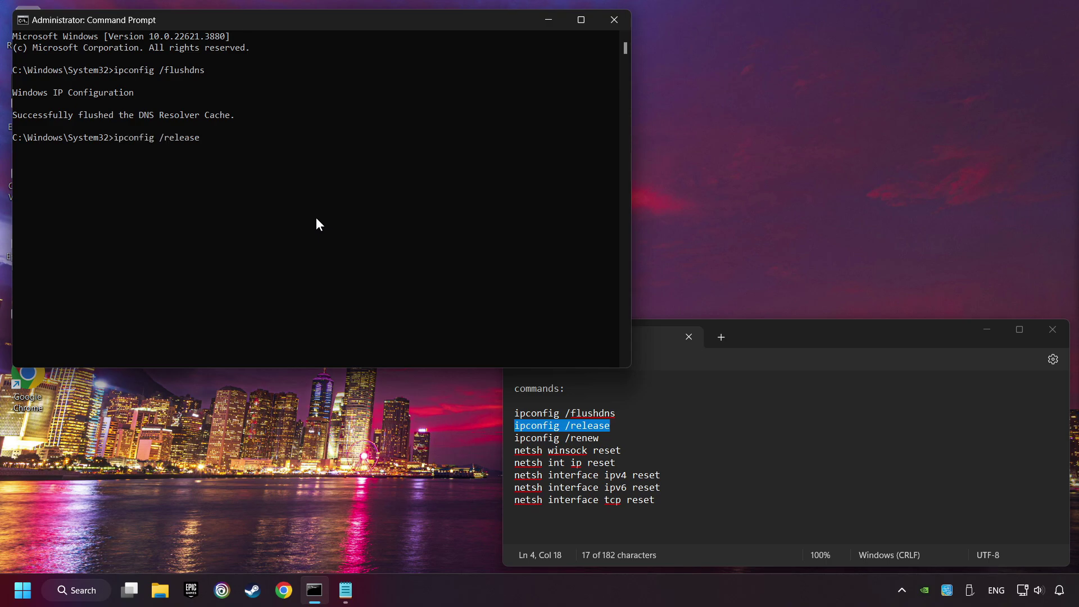
{"action": "key", "text": "Return"}
Copy and run ipconfig /renew so Ethernet gets 192.168.0.28.
{"action": "left_click", "coordinate": [606, 439]}
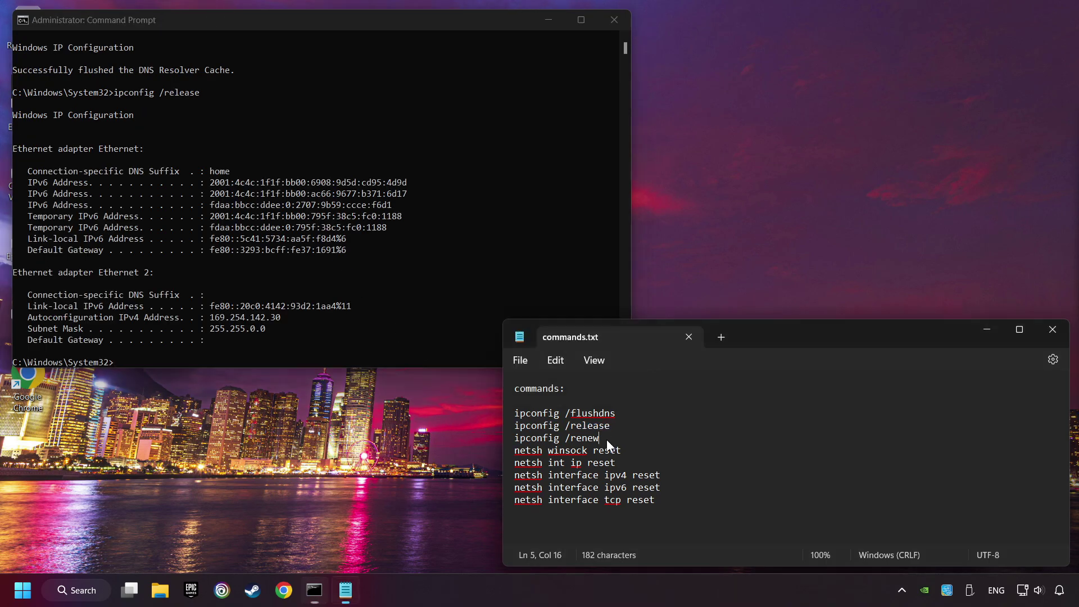
{"action": "left_click_drag", "start_coordinate": [606, 439], "coordinate": [500, 439]}
{"action": "key", "text": "ctrl+c"}
{"action": "left_click", "coordinate": [359, 258]}
{"action": "key", "text": "ctrl+v"}
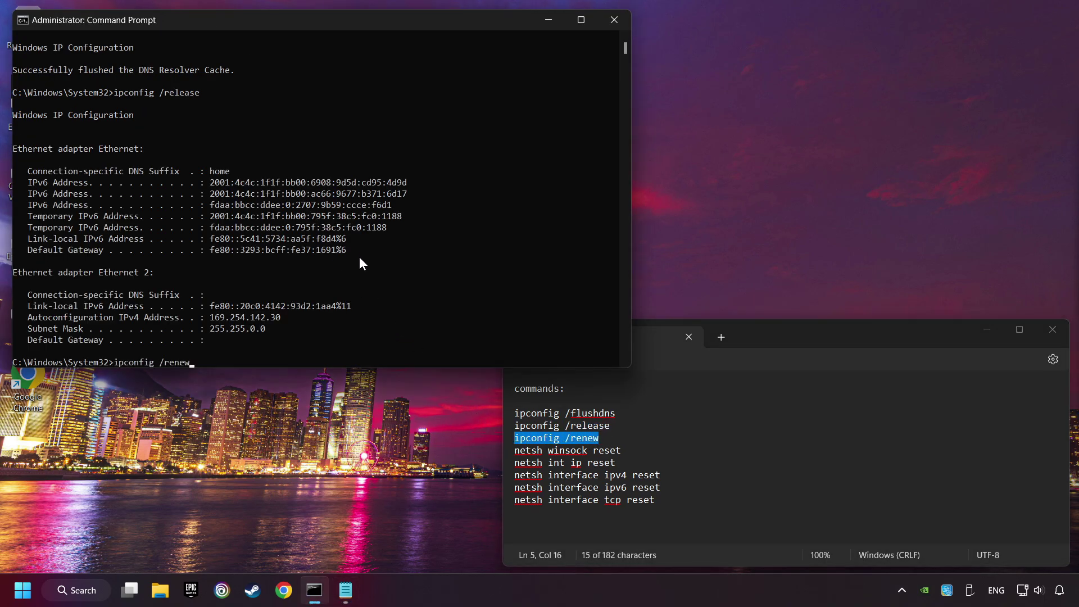
{"action": "key", "text": "Return"}
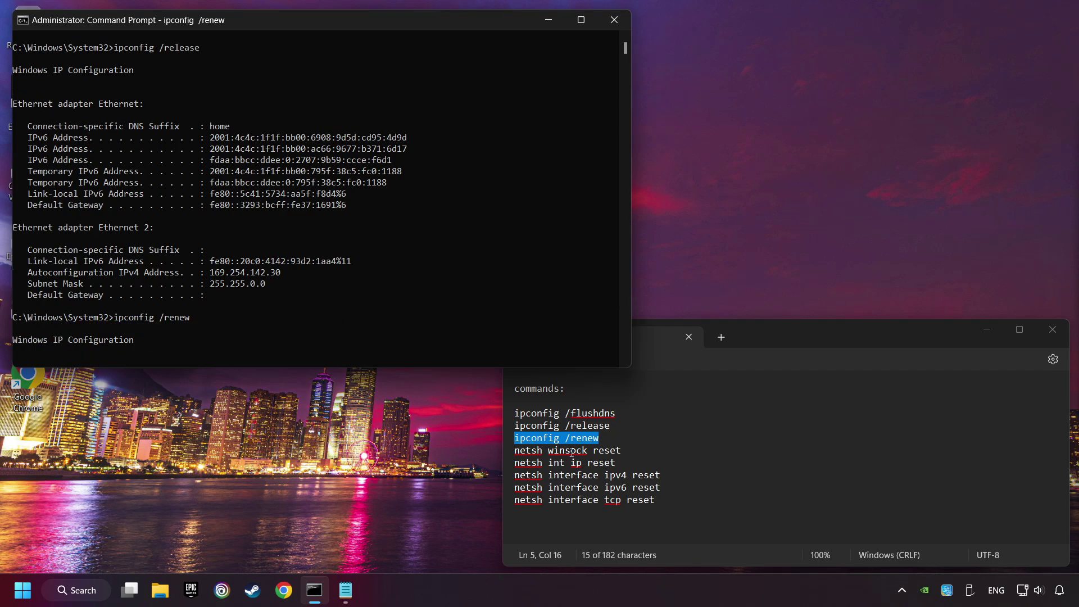
{"action": "left_click_drag", "start_coordinate": [631, 450], "coordinate": [565, 453]}
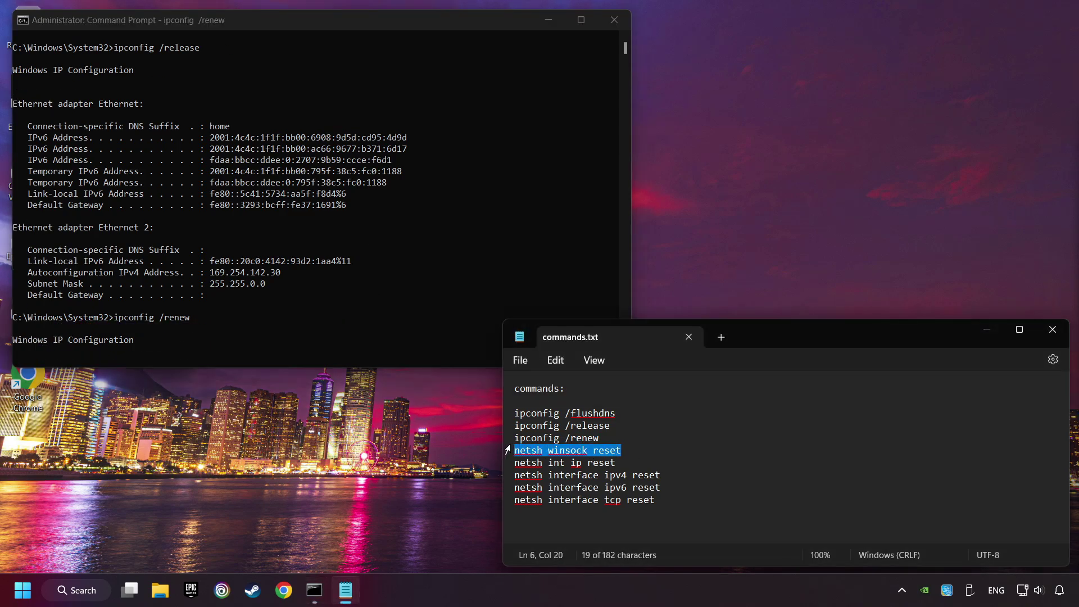
Run netsh winsock reset and netsh int ip reset.
{"action": "key", "text": "ctrl+c"}
{"action": "left_click", "coordinate": [346, 176]}
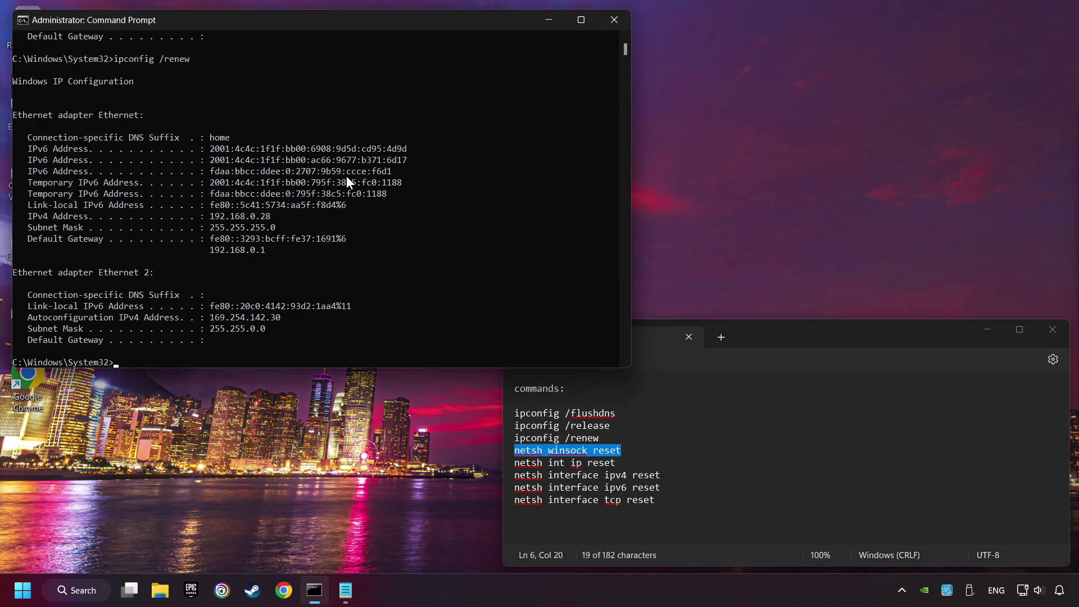
{"action": "key", "text": "ctrl+v"}
{"action": "key", "text": "Return"}
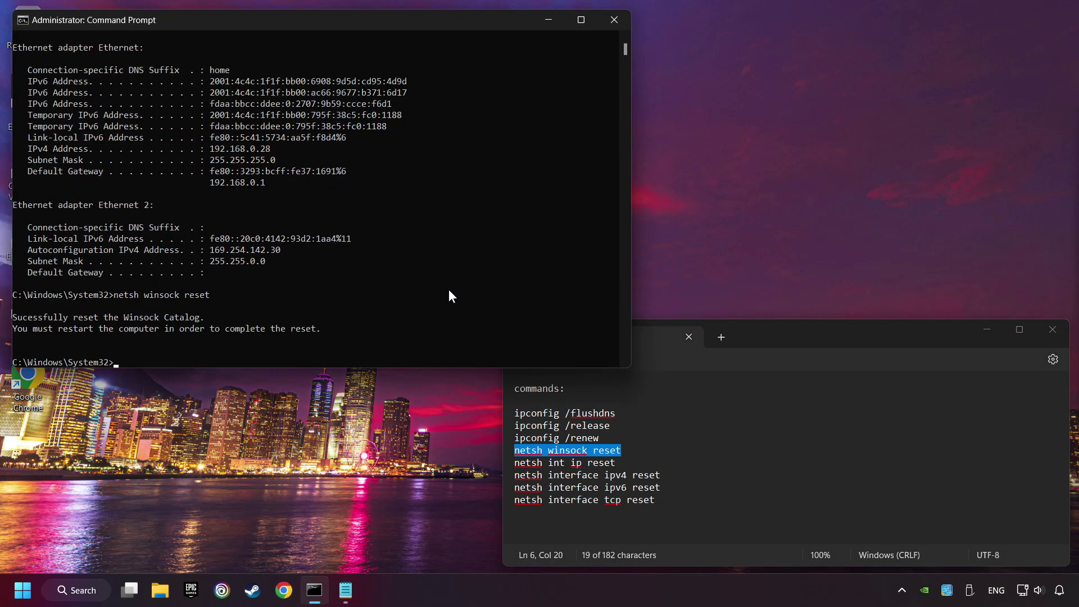
{"action": "left_click_drag", "start_coordinate": [616, 466], "coordinate": [470, 465]}
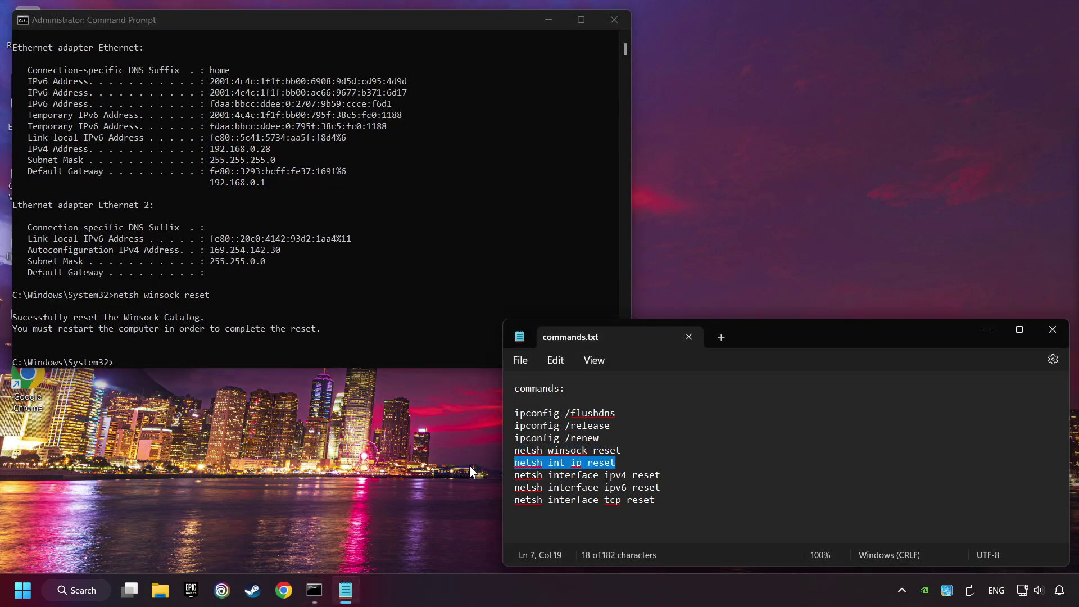
{"action": "left_click", "coordinate": [324, 291]}
{"action": "key", "text": "ctrl+v"}
{"action": "key", "text": "Return"}
Run netsh interface ipv4 reset and netsh interface ipv6 reset.
{"action": "left_click_drag", "start_coordinate": [671, 477], "coordinate": [497, 476]}
{"action": "left_click", "coordinate": [389, 217]}
{"action": "key", "text": "ctrl+v"}
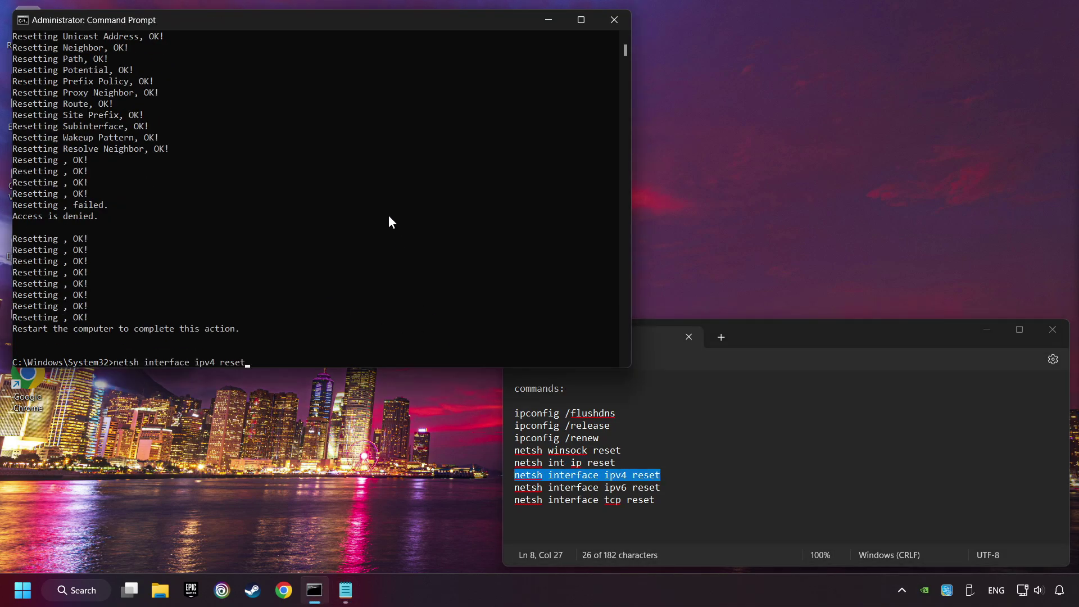
{"action": "key", "text": "Return"}
{"action": "left_click_drag", "start_coordinate": [668, 487], "coordinate": [464, 487]}
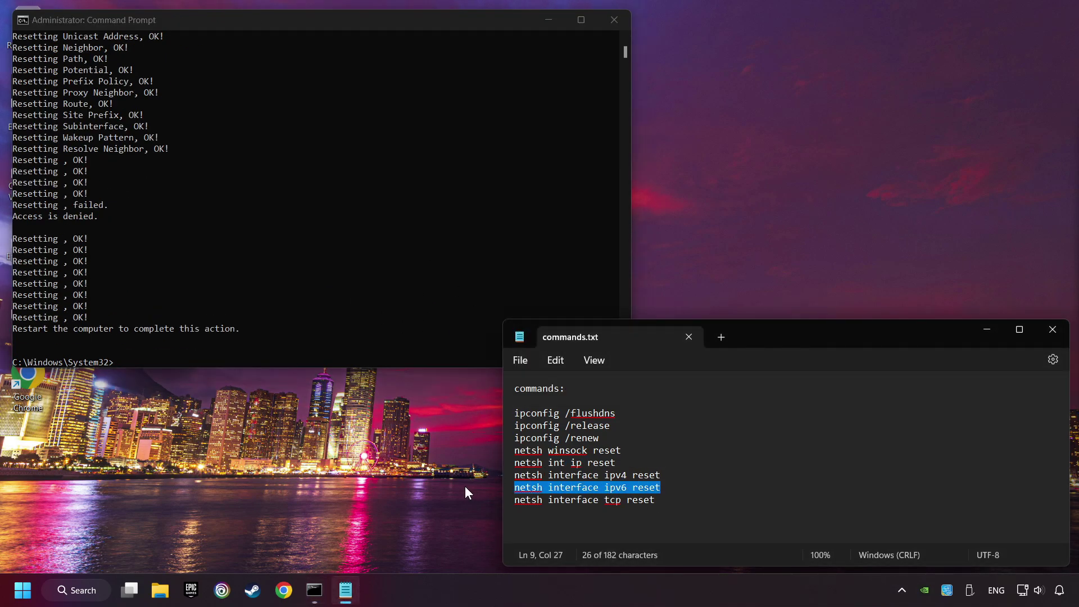
{"action": "left_click", "coordinate": [338, 263]}
{"action": "key", "text": "ctrl+v"}
{"action": "key", "text": "Return"}
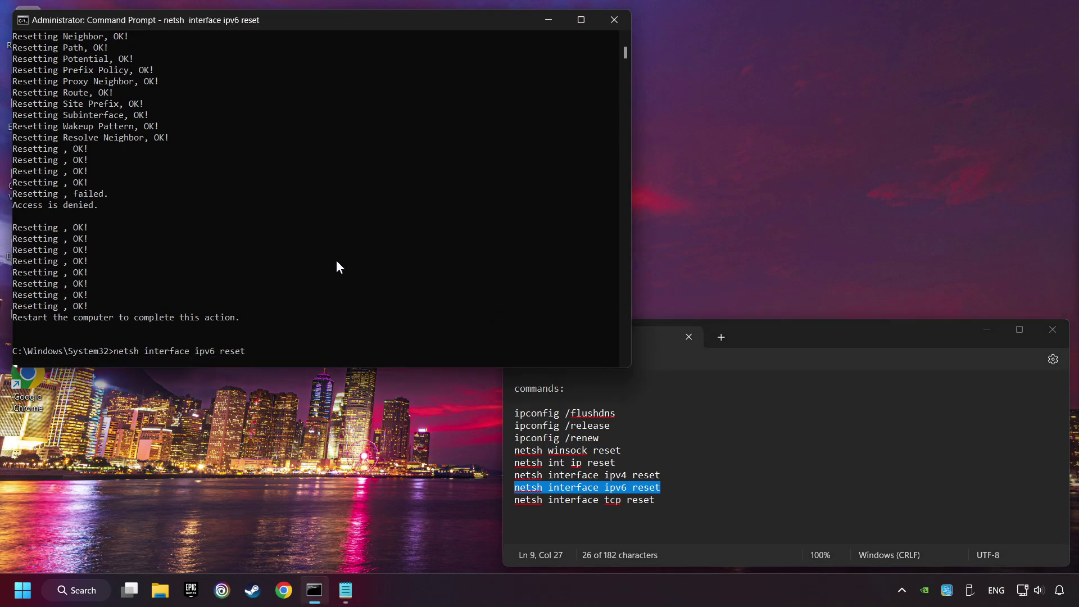
Run netsh interface tcp reset, then close Command Prompt.
{"action": "left_click_drag", "start_coordinate": [669, 499], "coordinate": [495, 493]}
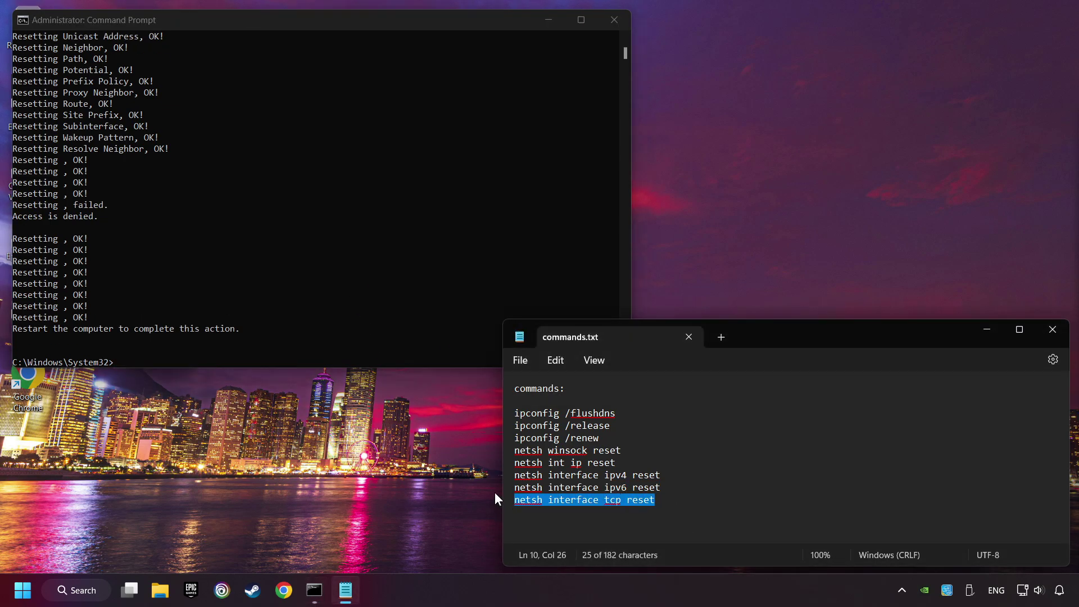
{"action": "left_click", "coordinate": [376, 273]}
{"action": "key", "text": "ctrl+v"}
{"action": "key", "text": "Return"}
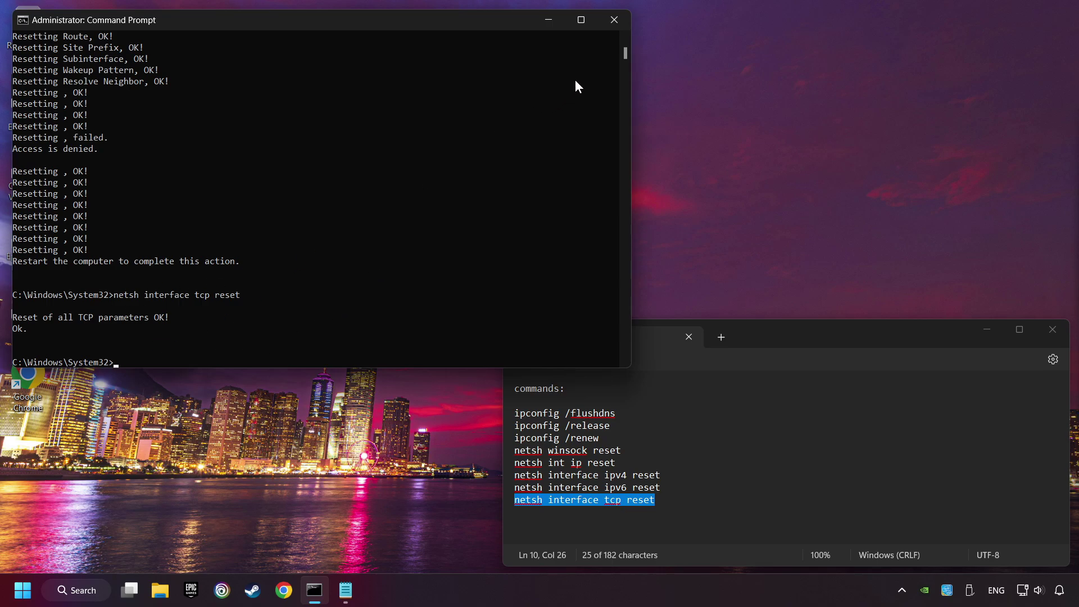
{"action": "left_click", "coordinate": [615, 20]}
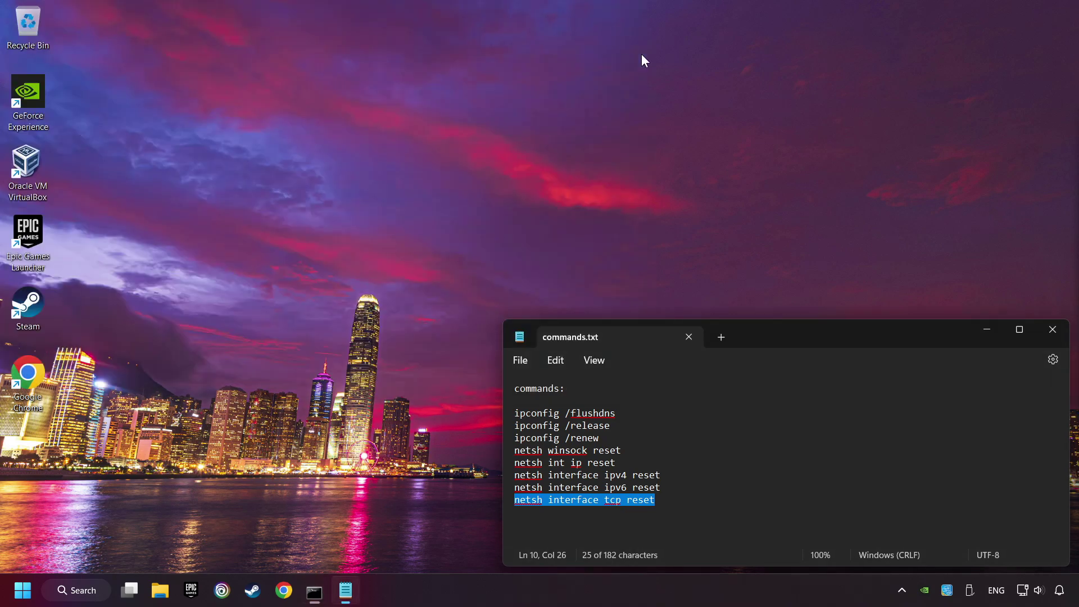
Close the commands notes and bring up the Start menu power options.
{"action": "left_click", "coordinate": [1051, 332]}
{"action": "left_click", "coordinate": [22, 590]}
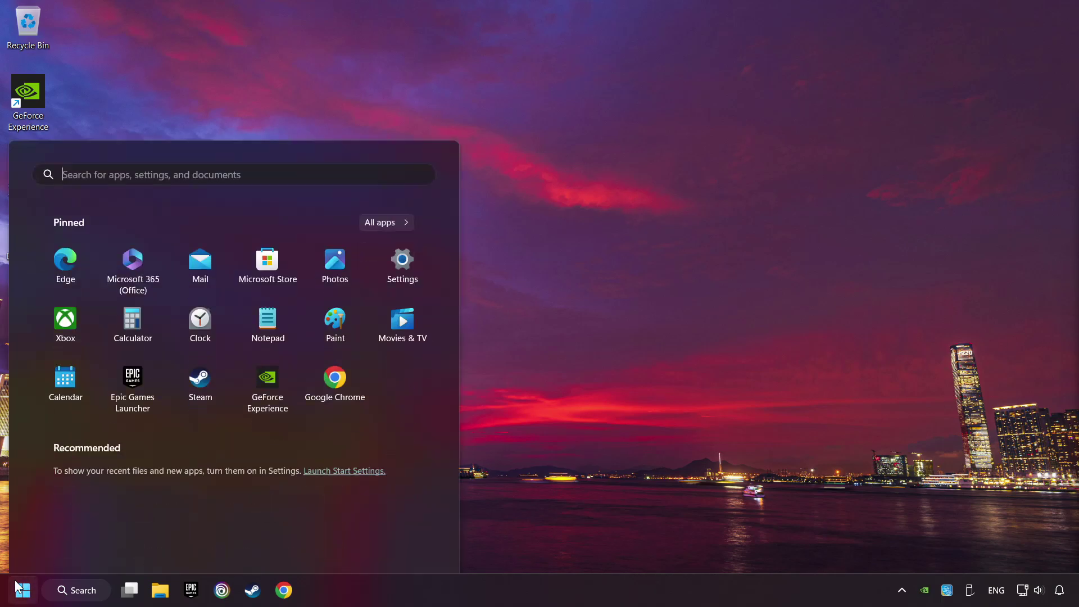
{"action": "left_click", "coordinate": [408, 542]}
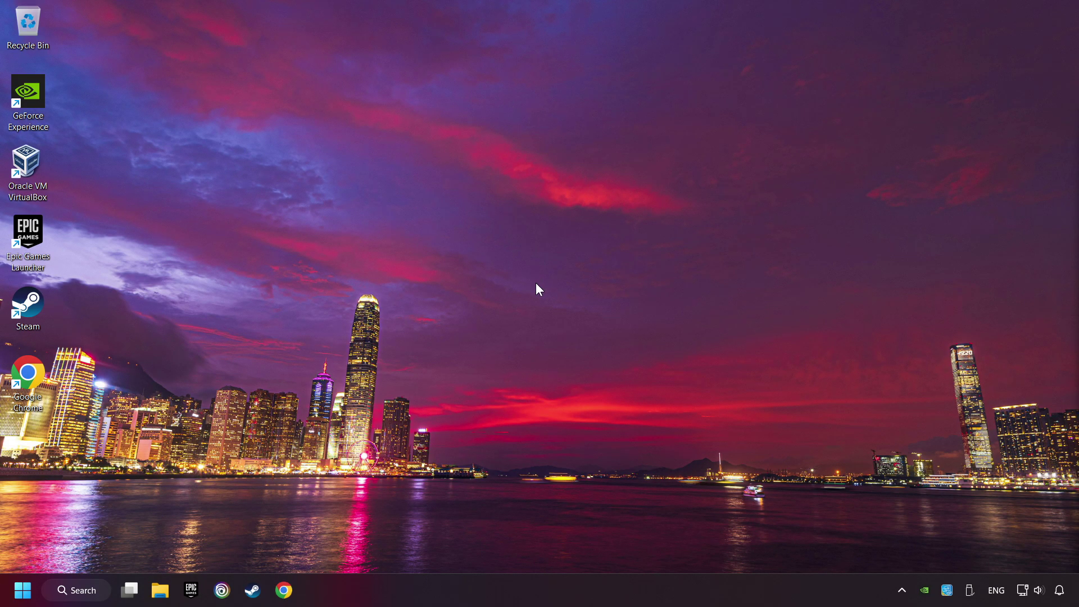
Reset all network adapters via Advanced network settings > Network reset, confirming with Yes.
{"action": "right_click", "coordinate": [1022, 590]}
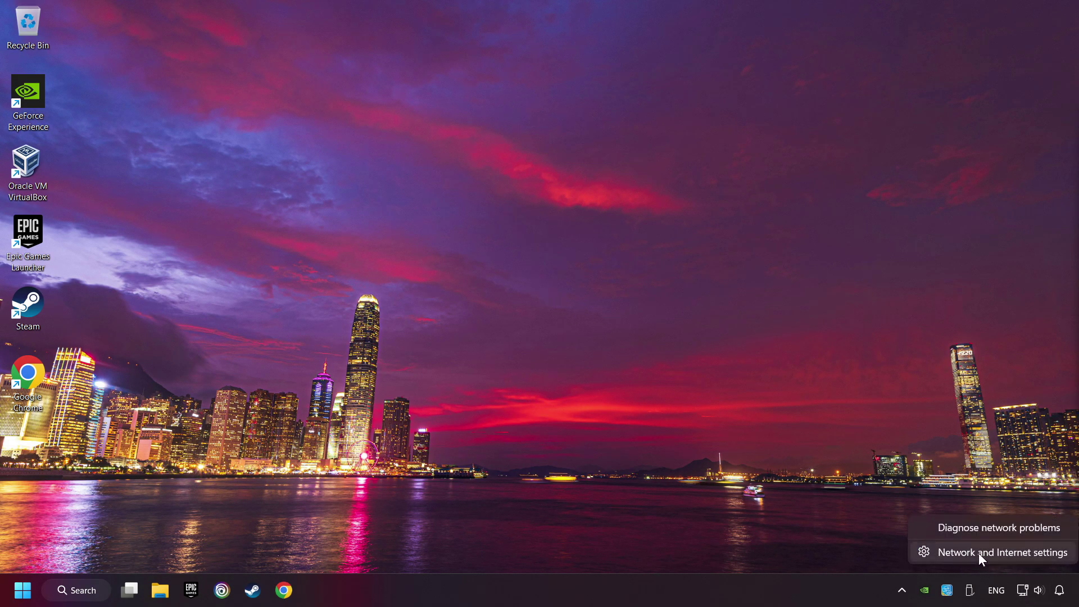
{"action": "left_click", "coordinate": [1003, 553]}
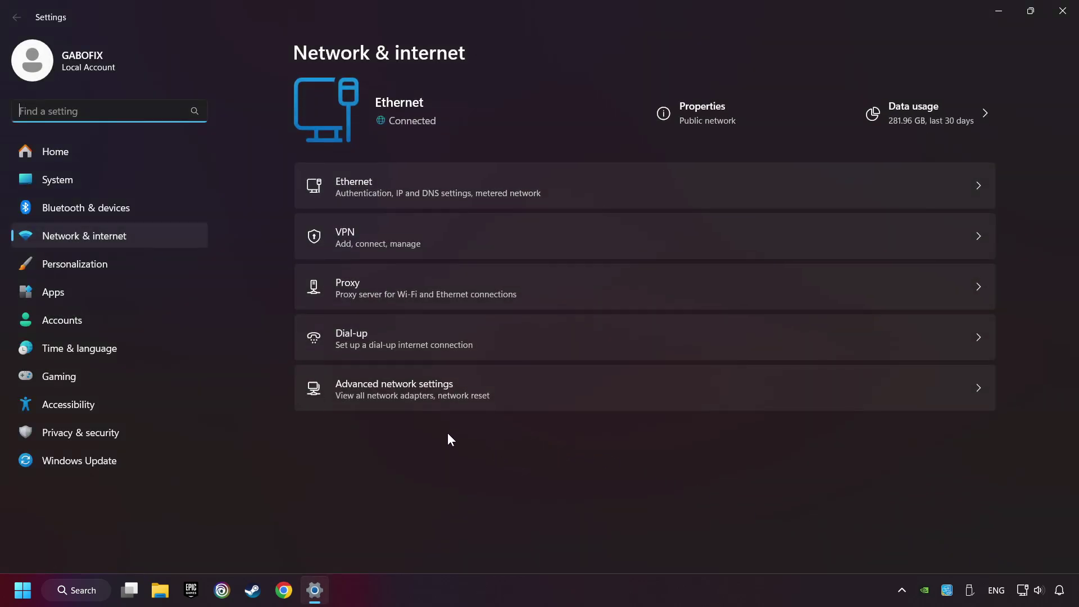
{"action": "left_click", "coordinate": [431, 396]}
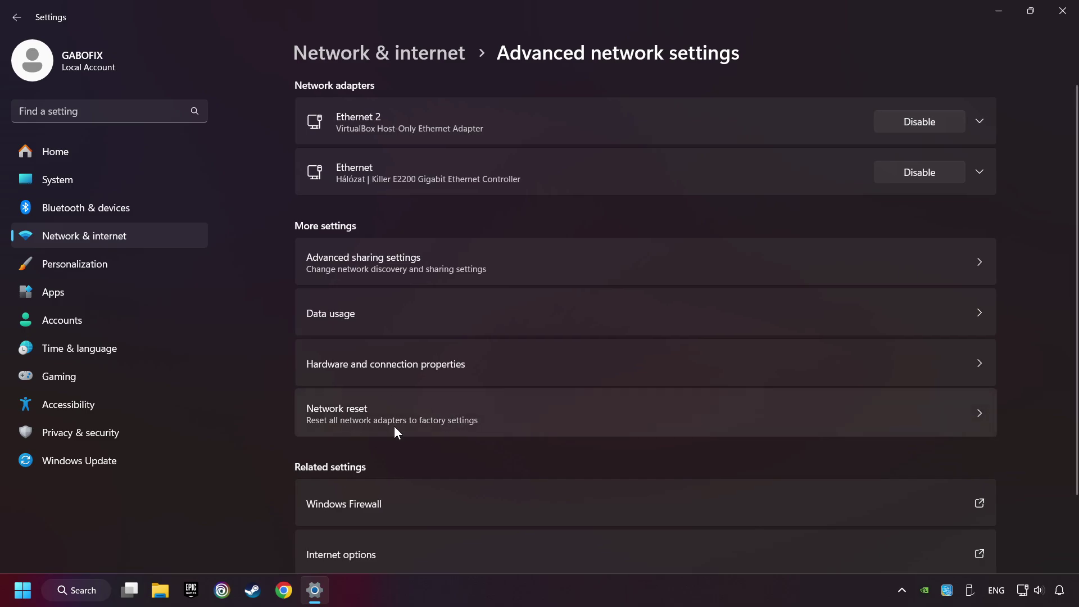
{"action": "left_click", "coordinate": [537, 412]}
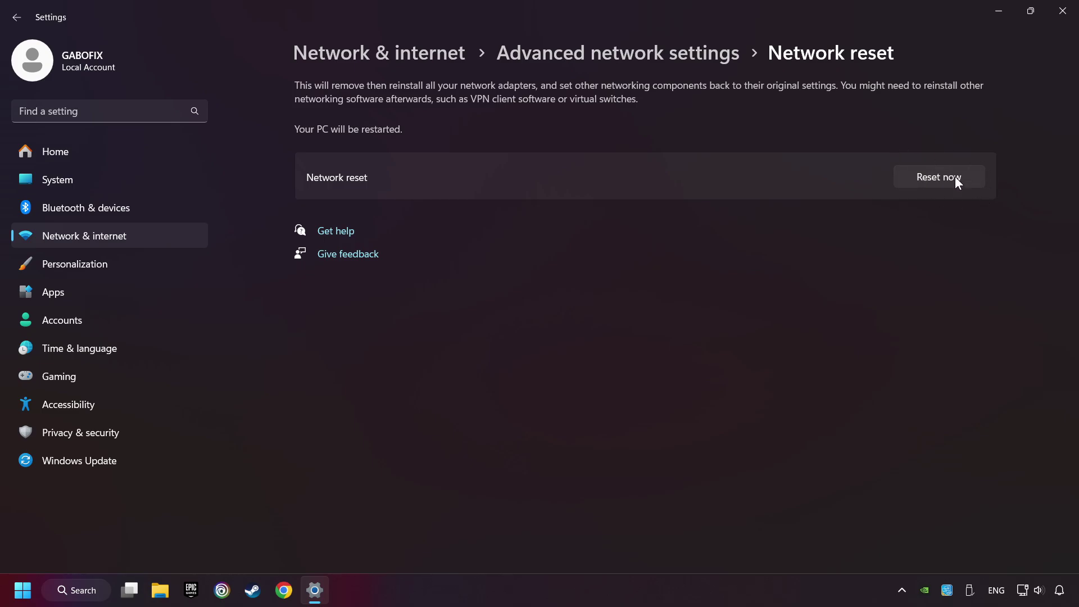
{"action": "left_click", "coordinate": [940, 177]}
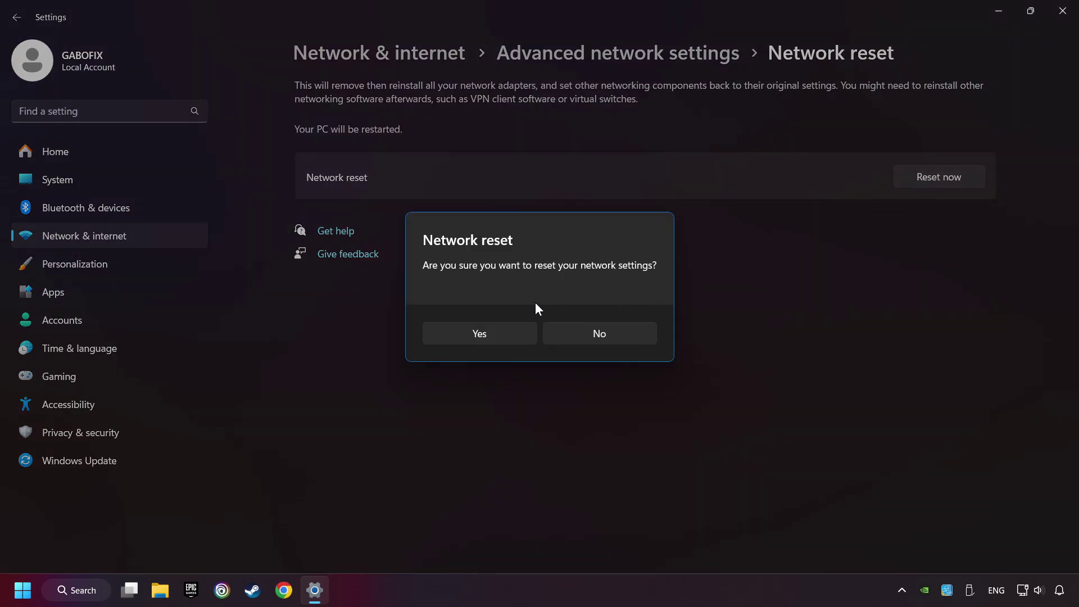
{"action": "left_click", "coordinate": [499, 337]}
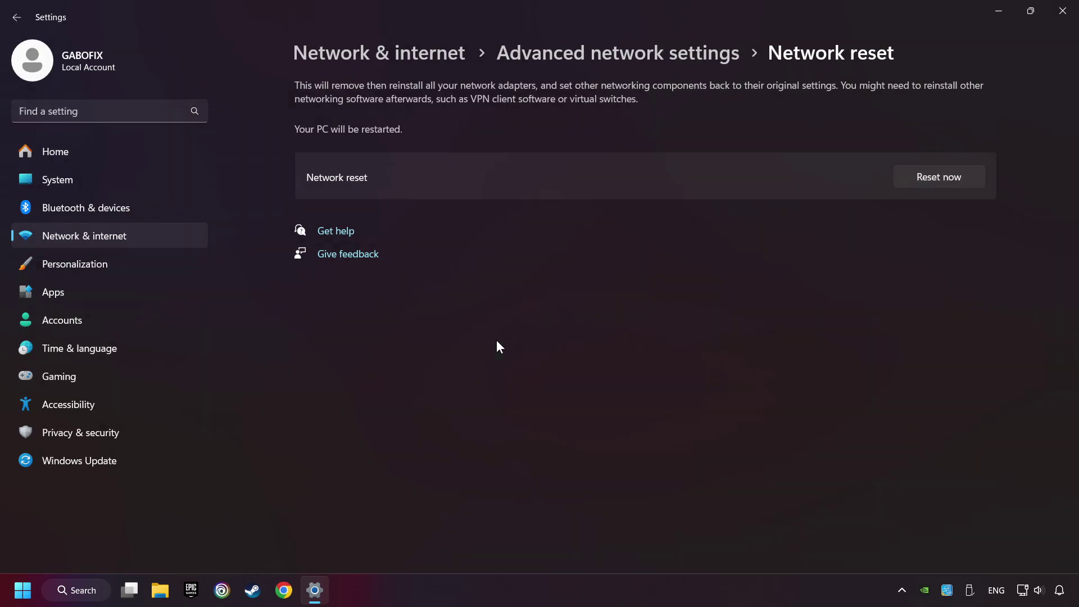
Close Settings and bring up the Start menu power options.
{"action": "left_click", "coordinate": [1050, 14]}
{"action": "left_click", "coordinate": [22, 591]}
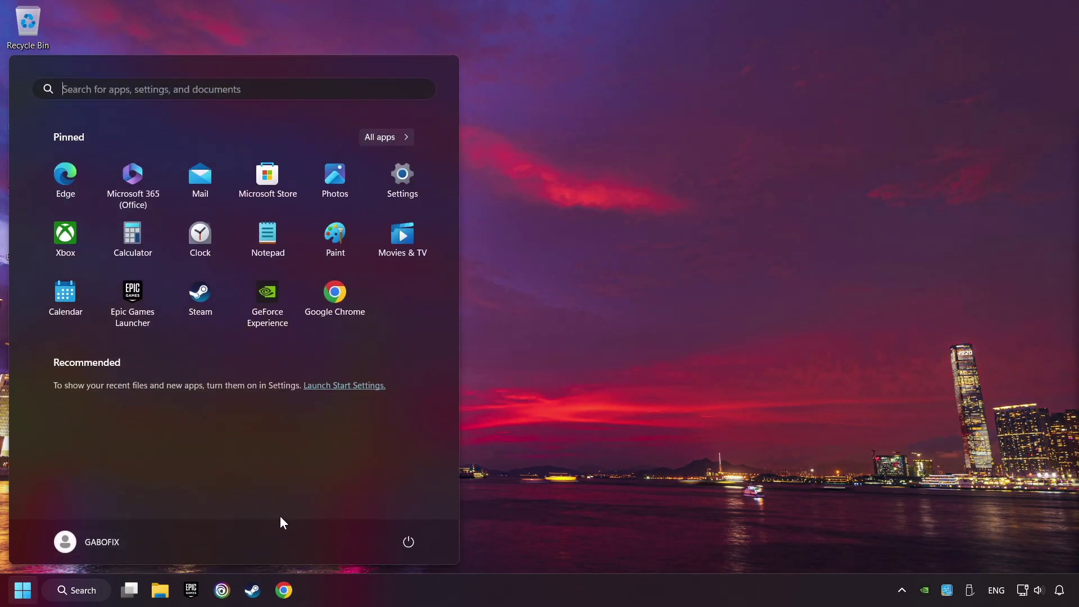
{"action": "left_click", "coordinate": [408, 546]}
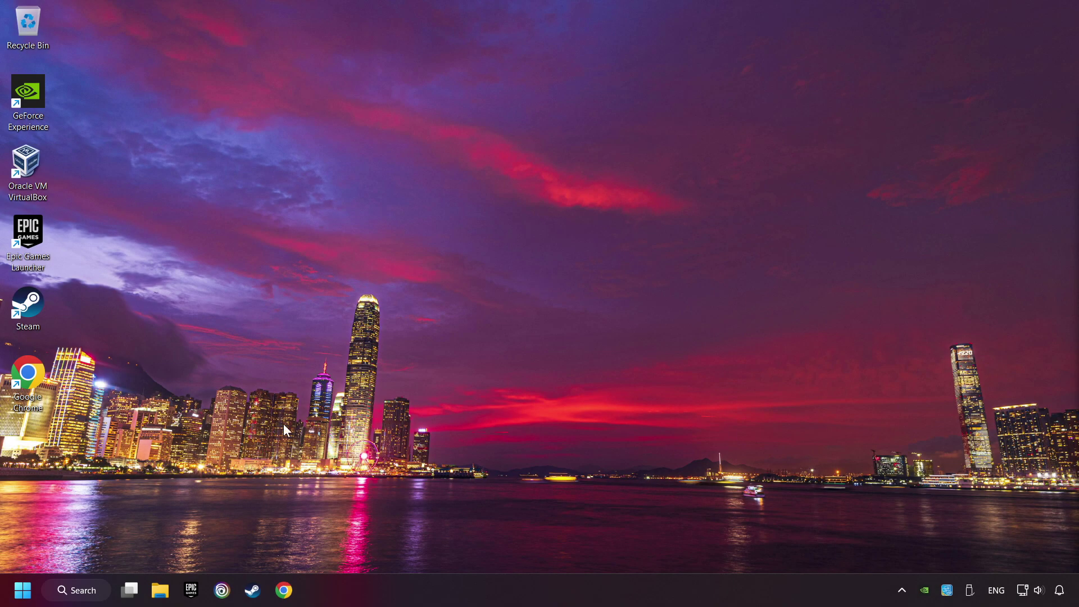
Search for Control Panel and go to Network and Internet > Network and Sharing Center.
{"action": "left_click", "coordinate": [79, 596]}
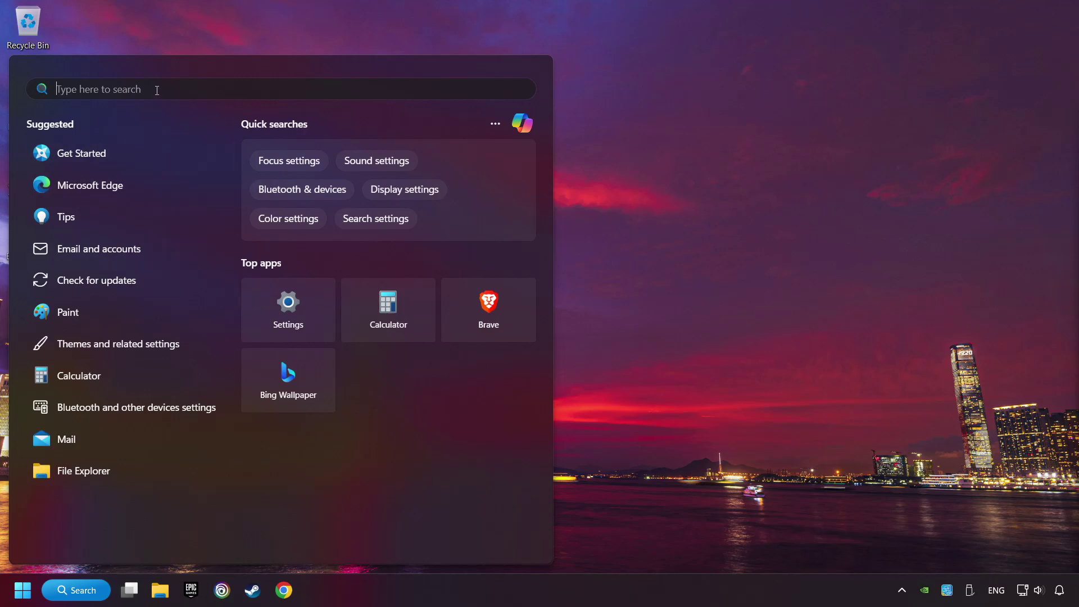
{"action": "type", "text": "control Panel"}
{"action": "type", "text": "ontrol panel"}
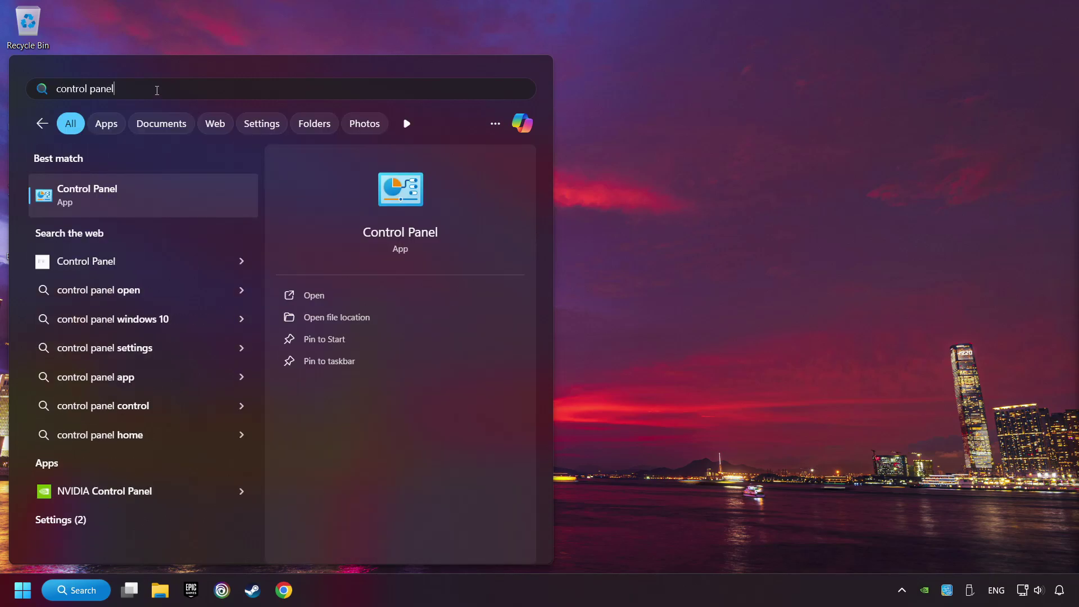
{"action": "left_click", "coordinate": [194, 196]}
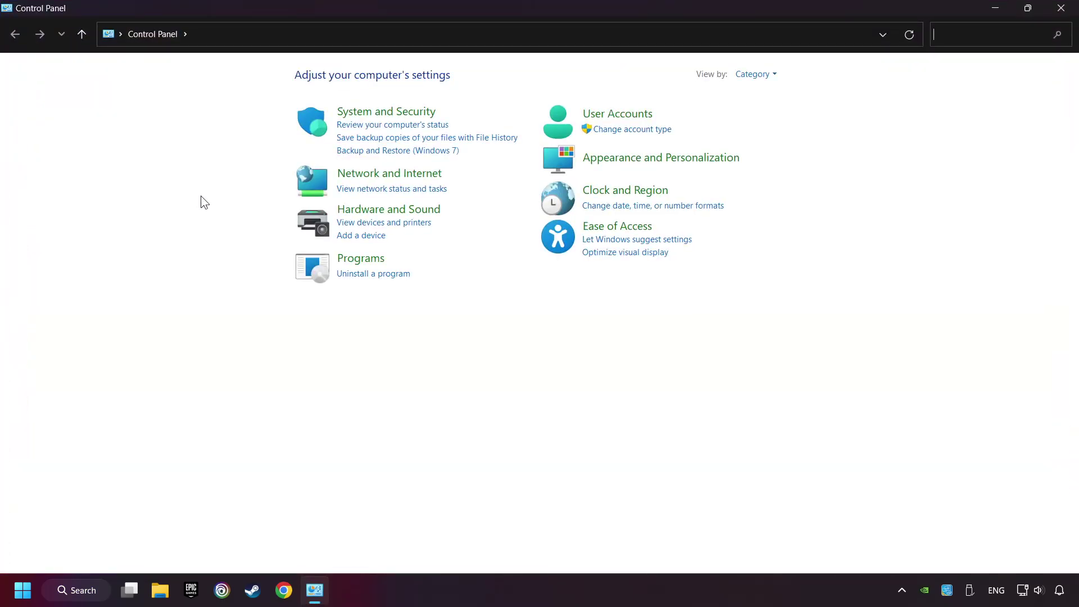
{"action": "left_click", "coordinate": [405, 180]}
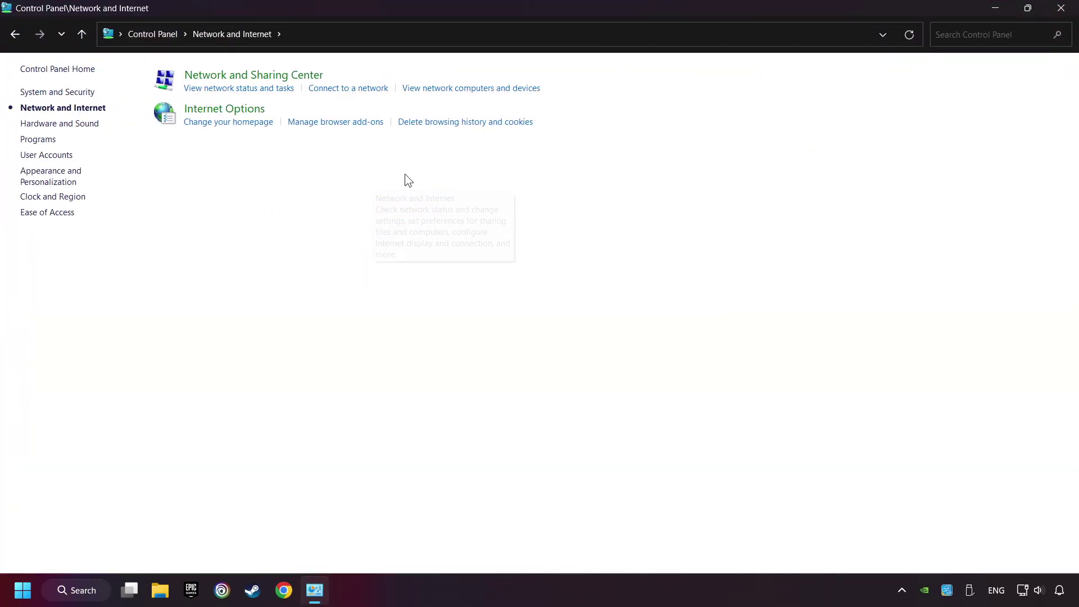
{"action": "left_click", "coordinate": [279, 76]}
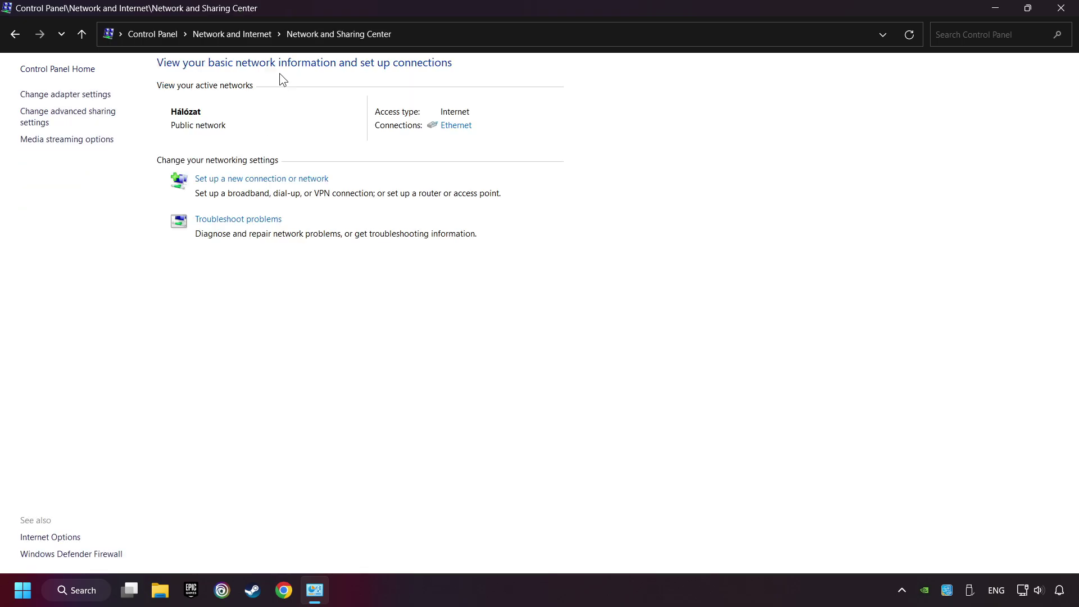
Open the Ethernet adapter's Internet Protocol Version 4 (TCP/IPv4) properties.
{"action": "left_click", "coordinate": [103, 96]}
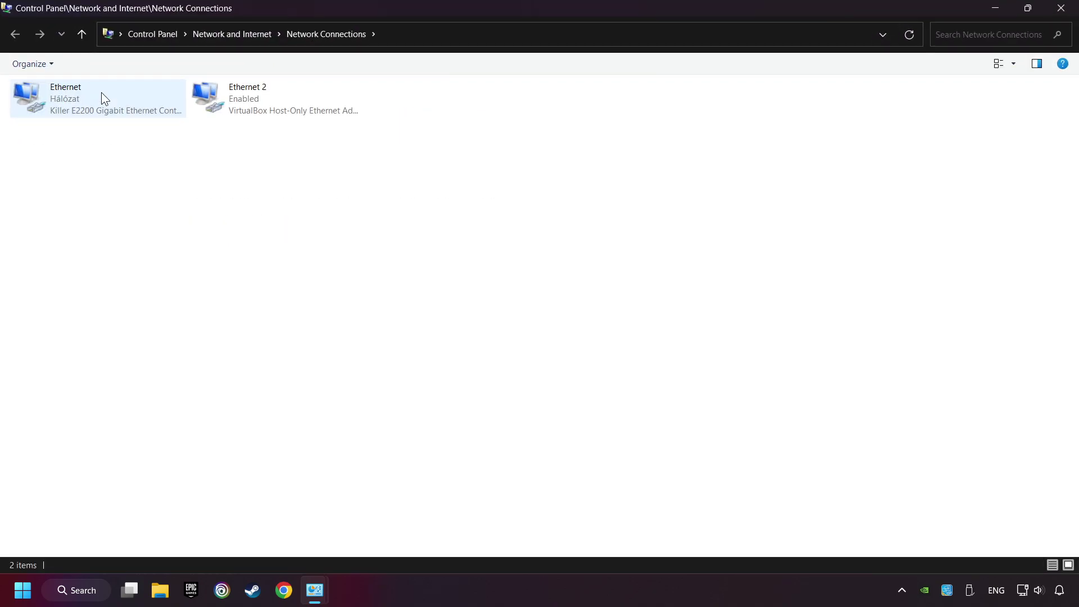
{"action": "left_click", "coordinate": [126, 92]}
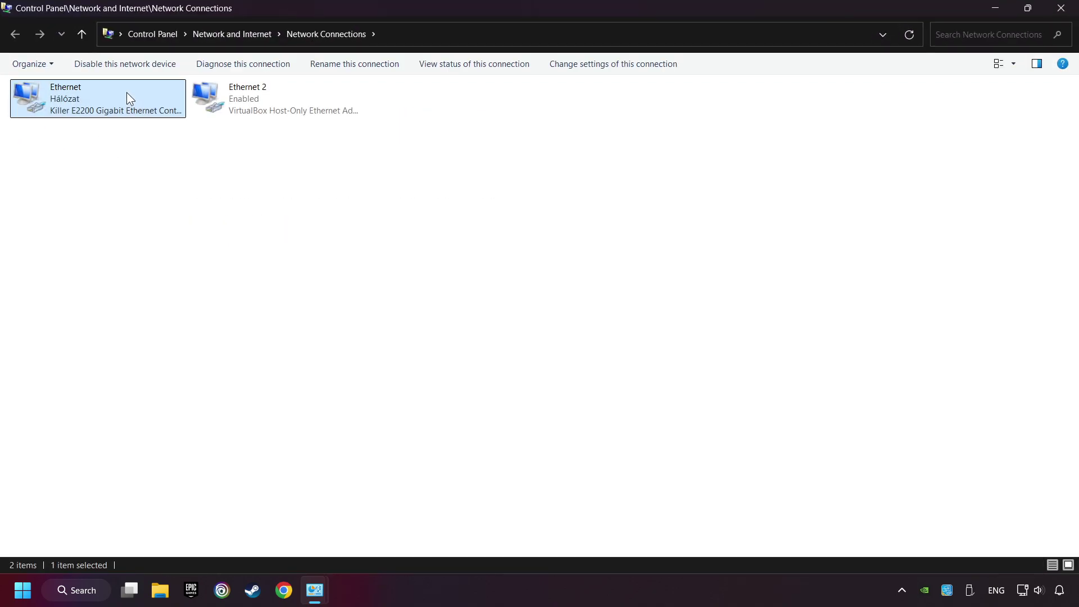
{"action": "right_click", "coordinate": [126, 92]}
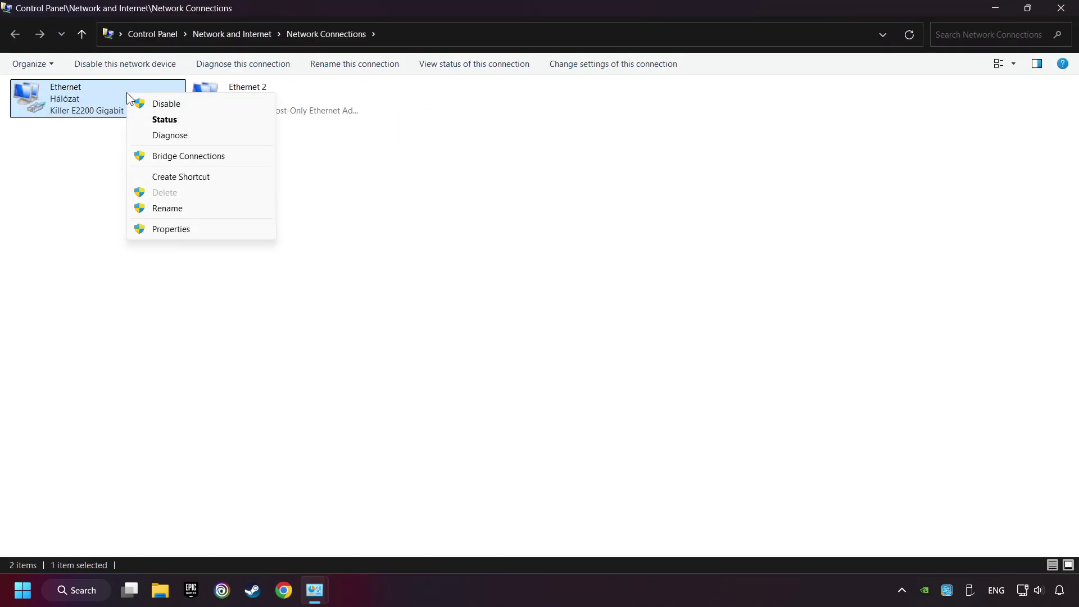
{"action": "left_click", "coordinate": [195, 228]}
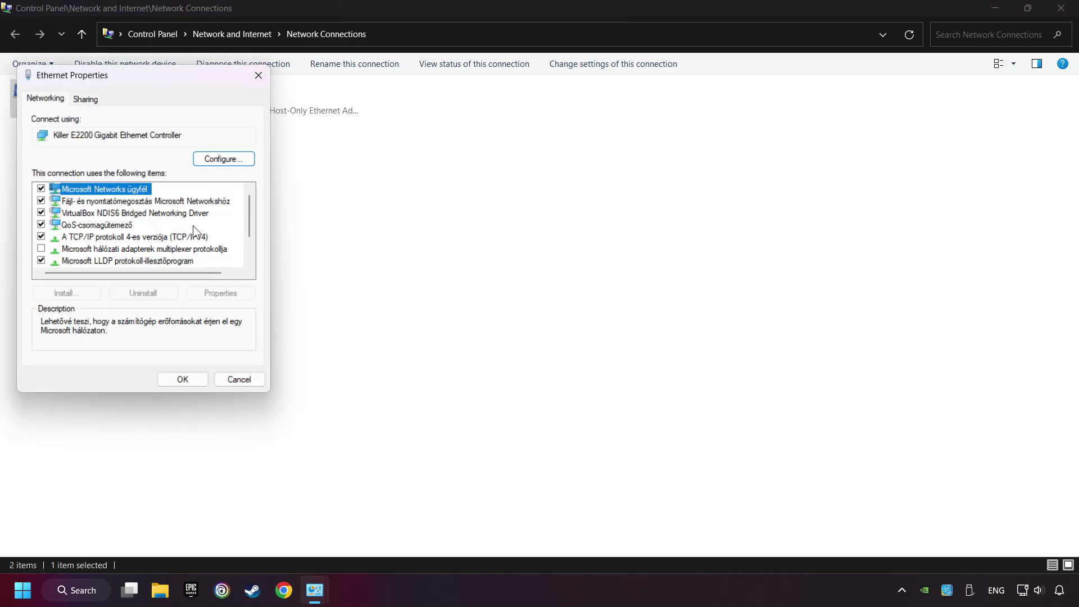
{"action": "left_click_drag", "start_coordinate": [120, 72], "coordinate": [454, 130]}
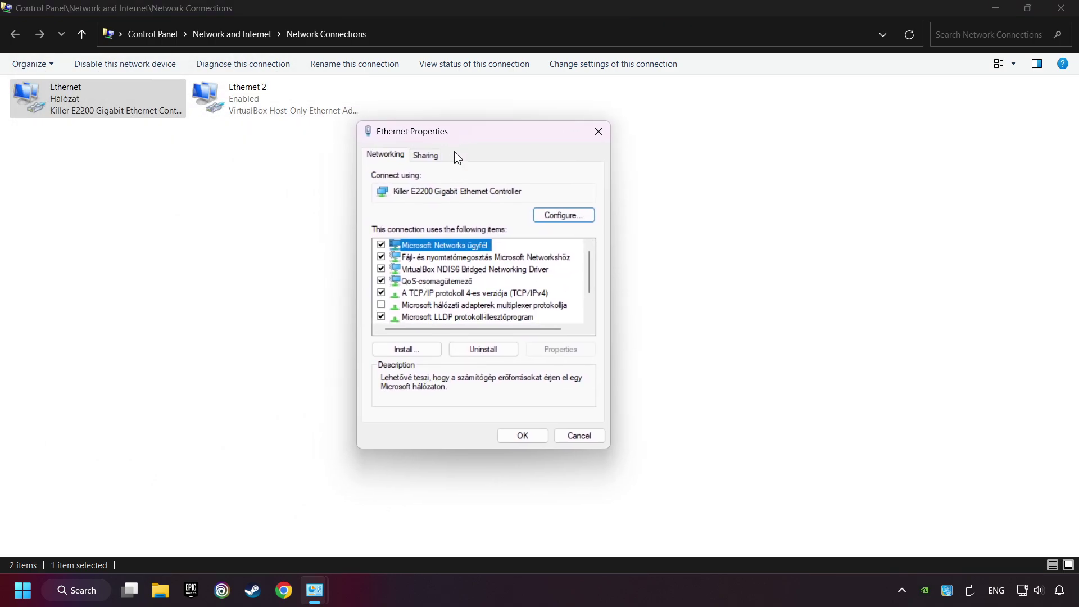
{"action": "left_click", "coordinate": [427, 289]}
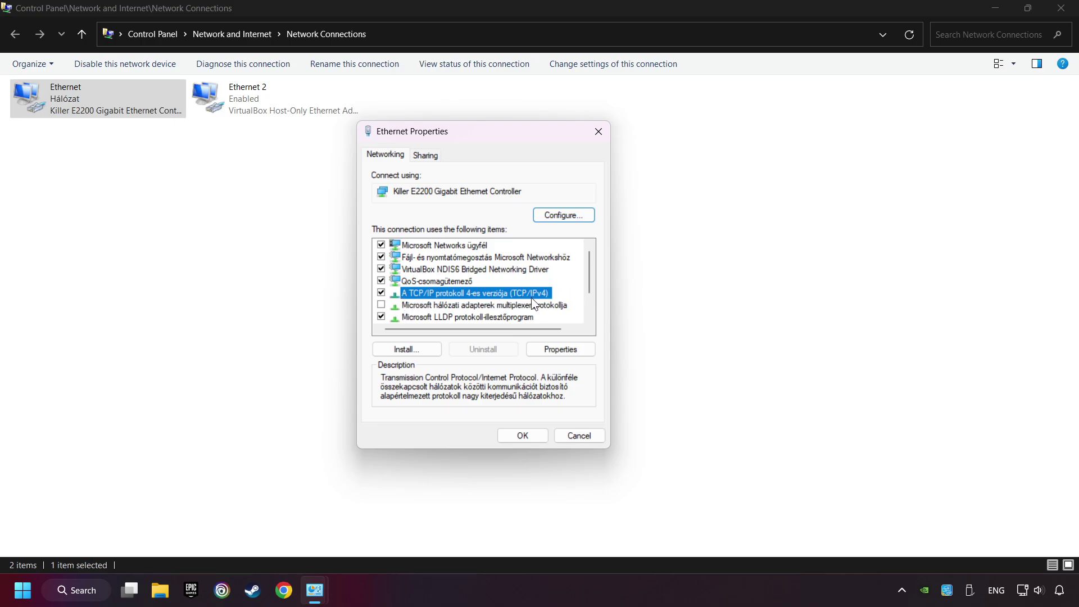
{"action": "left_click", "coordinate": [572, 353]}
{"action": "left_click_drag", "start_coordinate": [522, 186], "coordinate": [492, 135]}
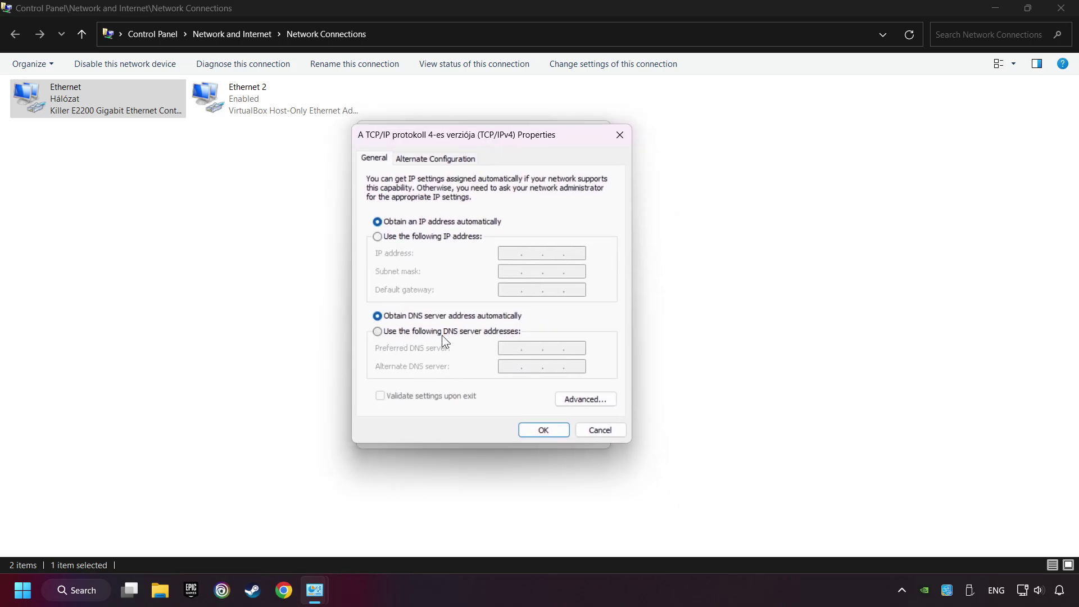
Set preferred DNS 8.8.8.8 and alternate 8.8.4.4, save, and close the windows.
{"action": "left_click", "coordinate": [376, 332]}
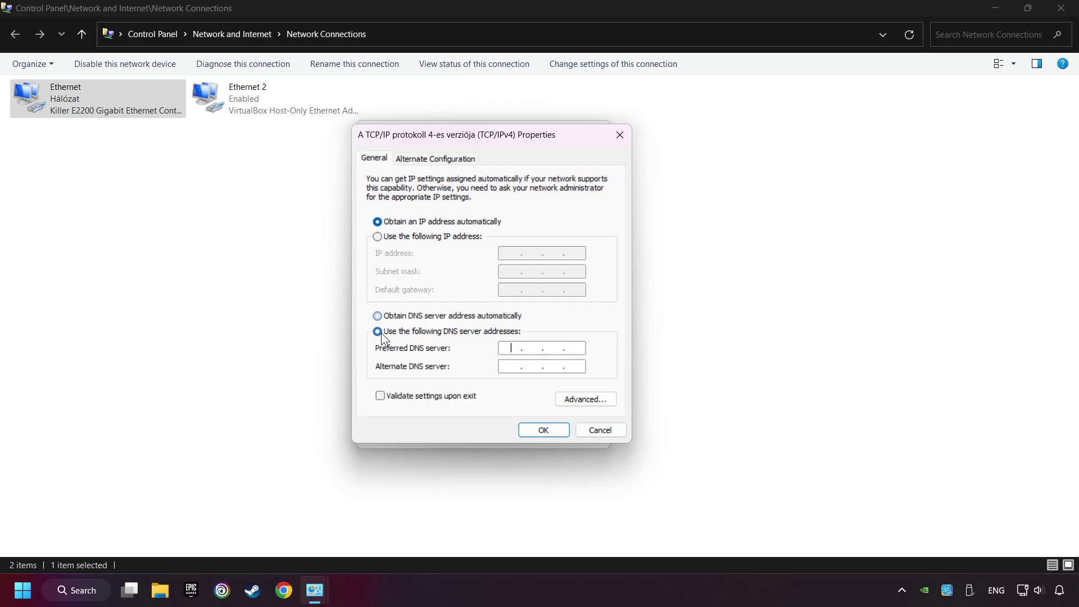
{"action": "left_click", "coordinate": [510, 347]}
{"action": "type", "text": "8 . 8 . 8 . 8"}
{"action": "left_click", "coordinate": [508, 366]}
{"action": "type", "text": "8.8.4.4"}
{"action": "left_click", "coordinate": [548, 433]}
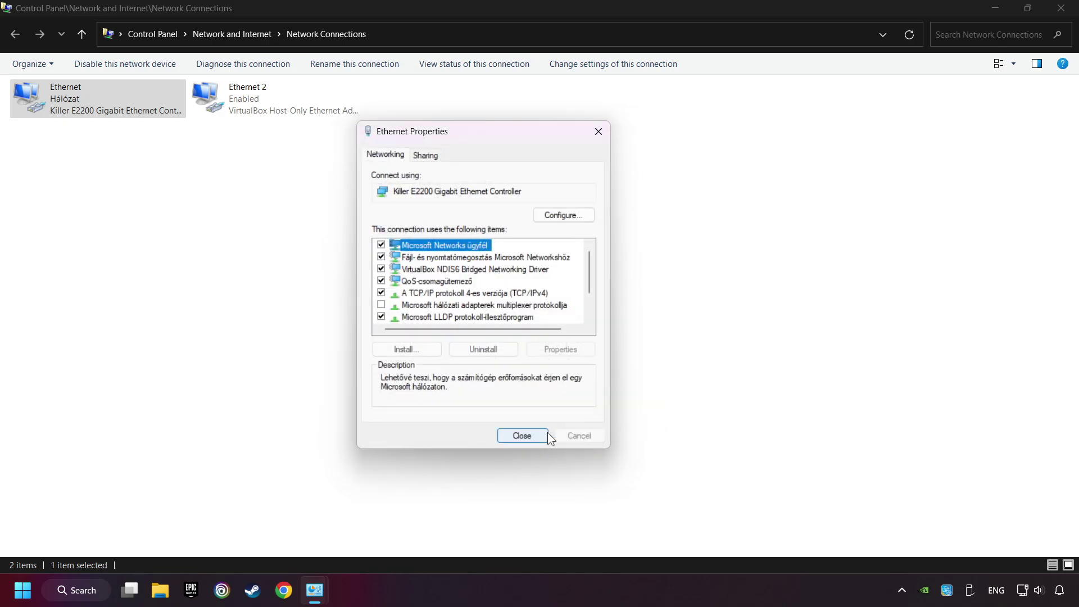
{"action": "left_click", "coordinate": [520, 437]}
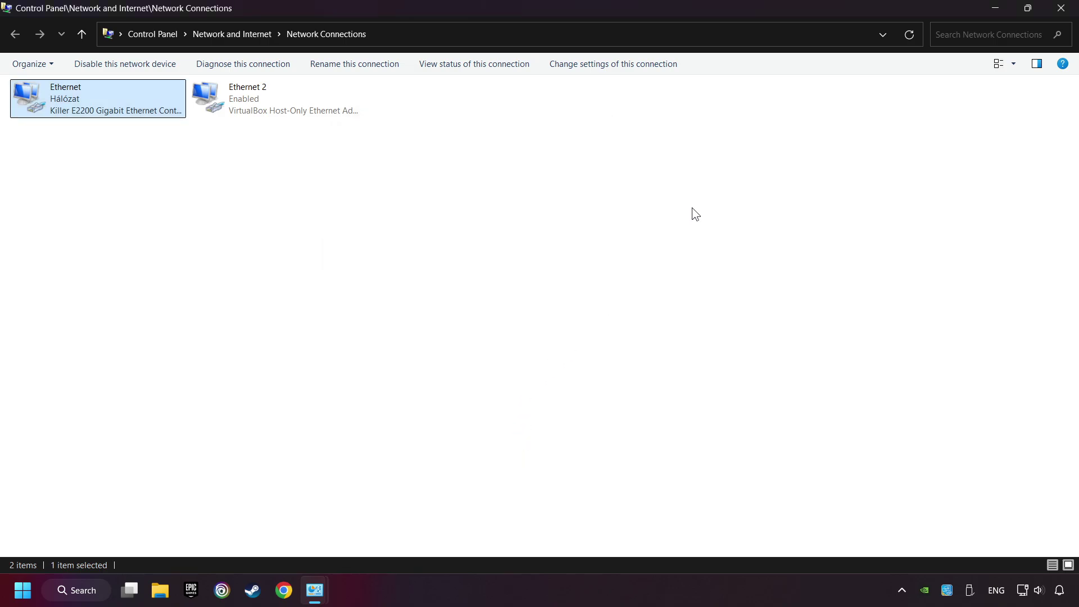
{"action": "left_click", "coordinate": [1062, 8]}
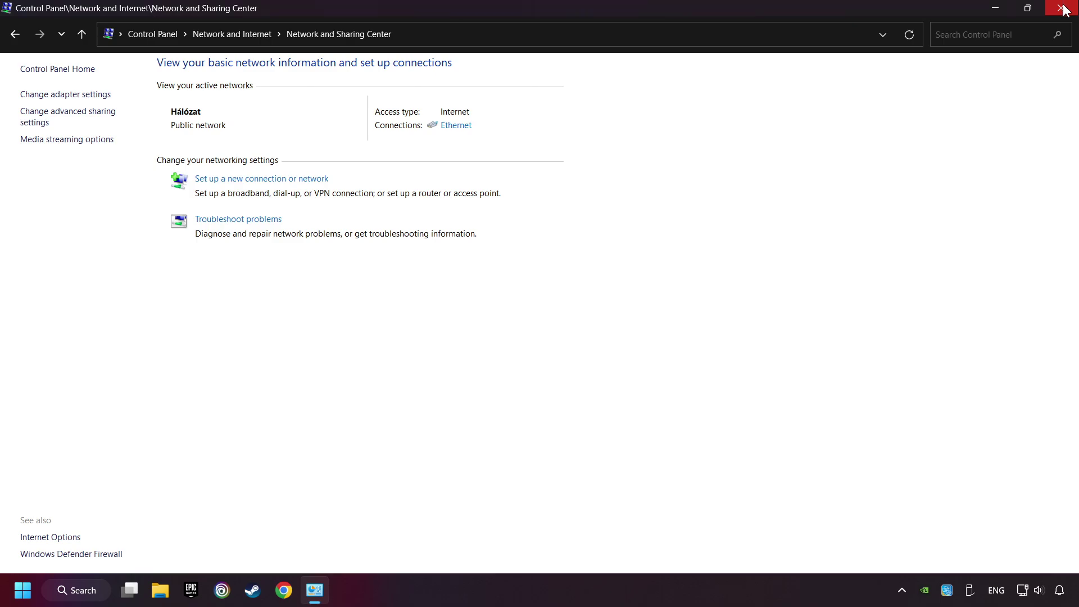